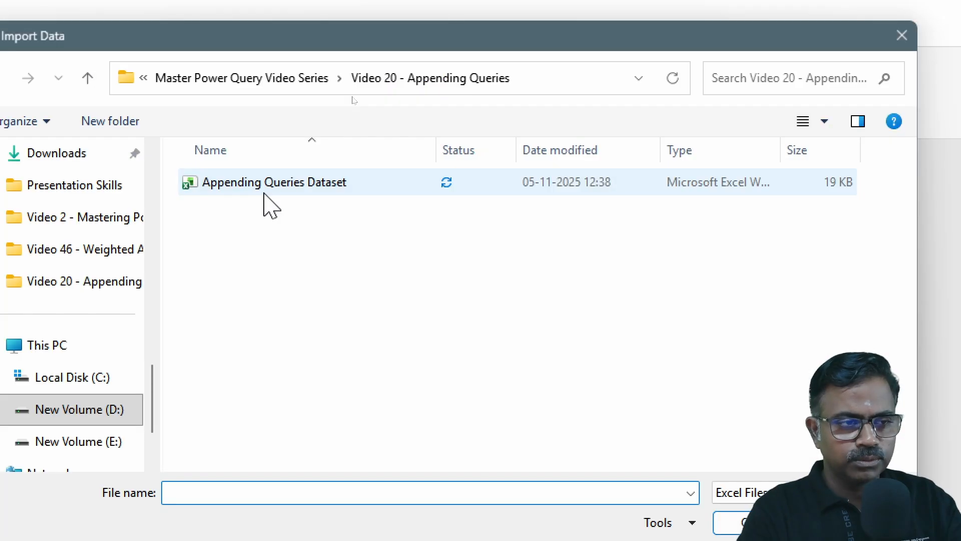
# Step: Import the Q1, Q2 and Q3 sheets together from the Appending Queries Dataset workbook into Power Query
pyautogui.click(265, 191)
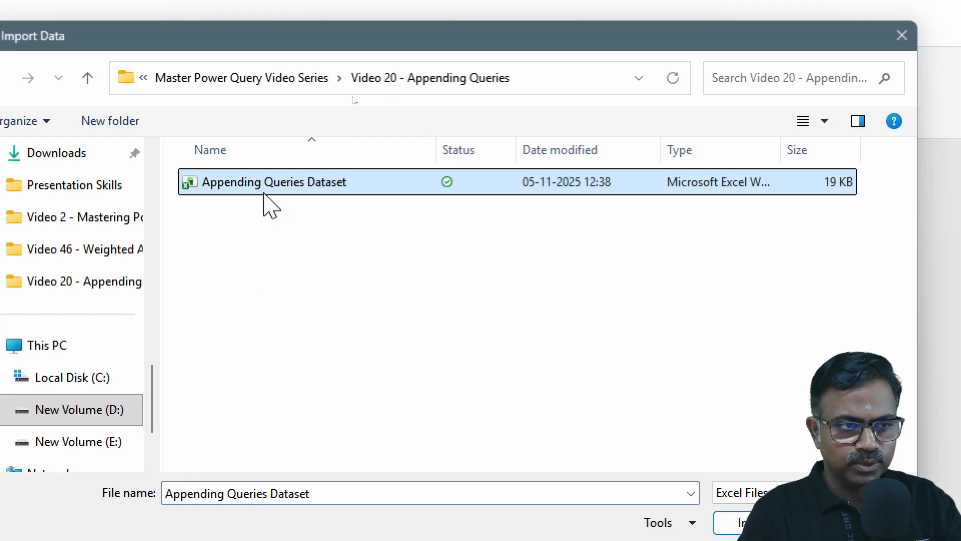
pyautogui.click(755, 523)
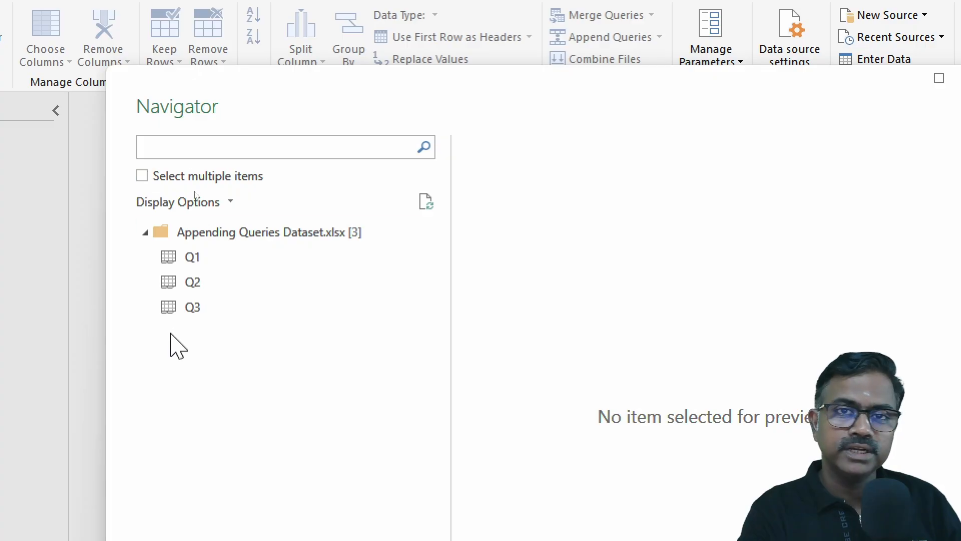
pyautogui.click(144, 178)
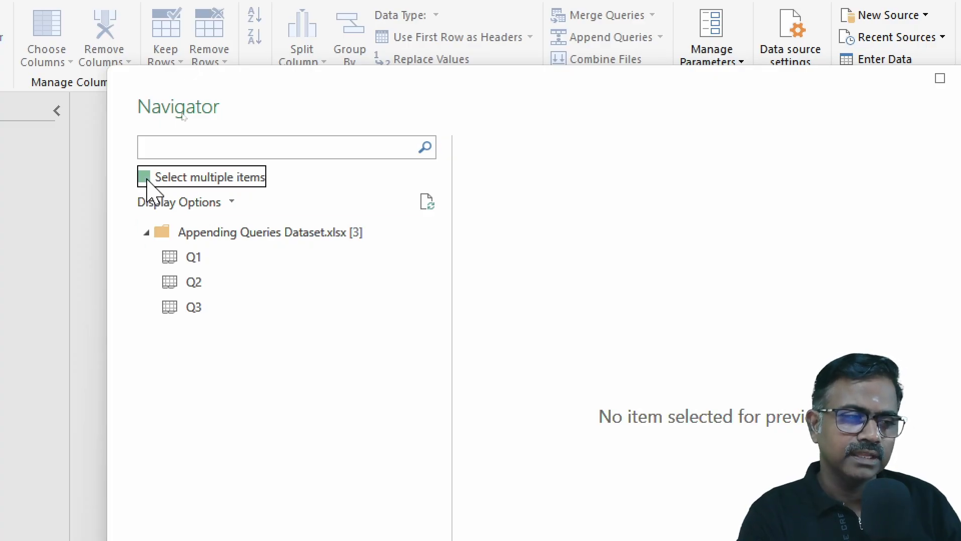
pyautogui.click(169, 257)
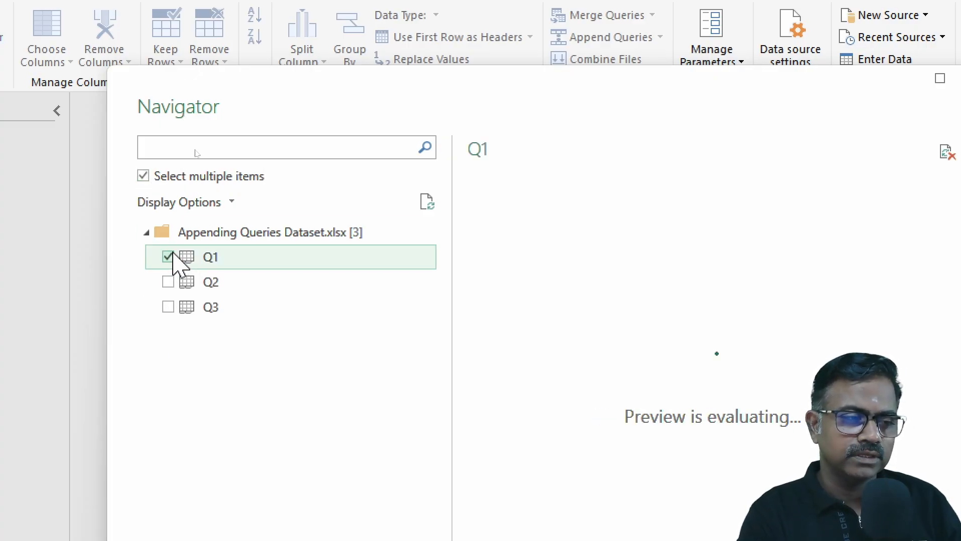
pyautogui.click(168, 282)
pyautogui.click(168, 308)
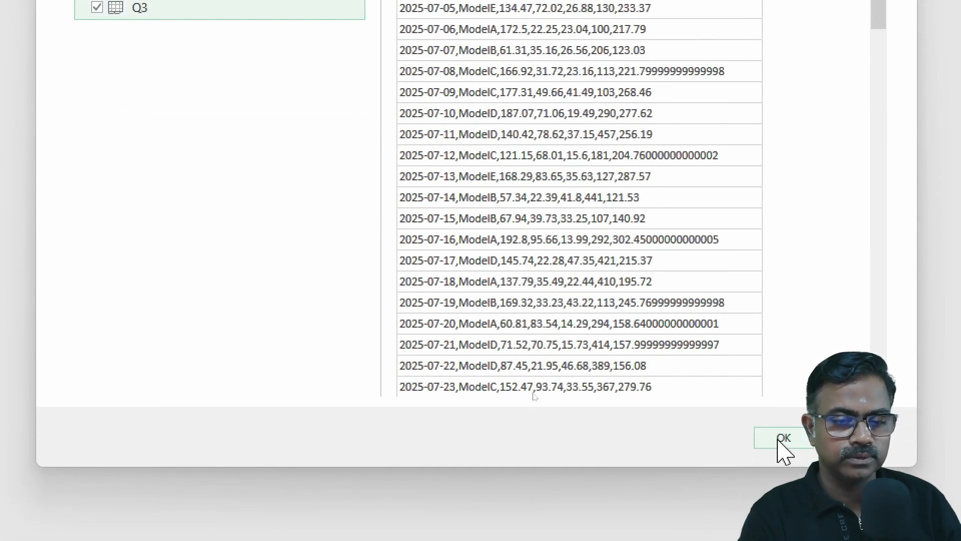
pyautogui.click(780, 440)
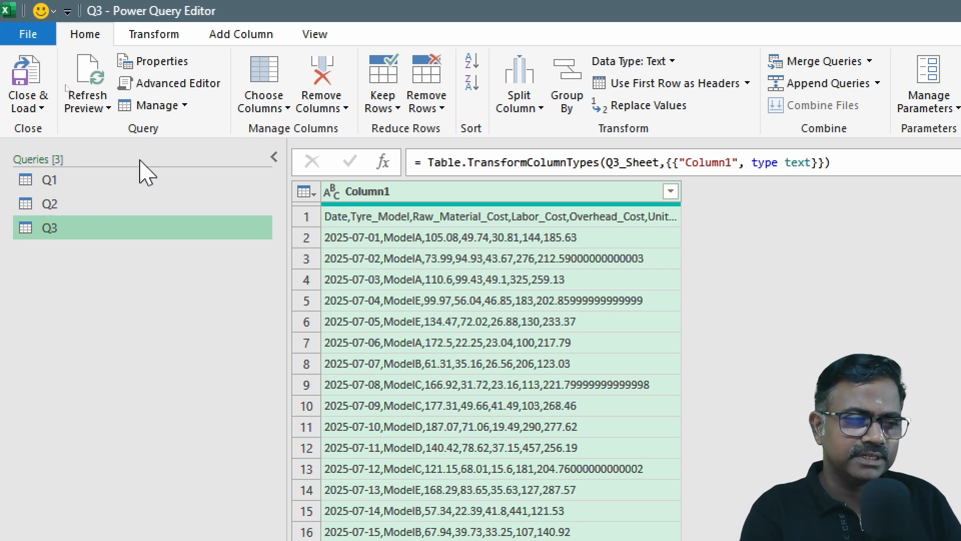
# Step: Split Q1's Column1 at each comma and promote its first row to headers, deleting the automatic Changed Type steps before and after the split
pyautogui.click(141, 181)
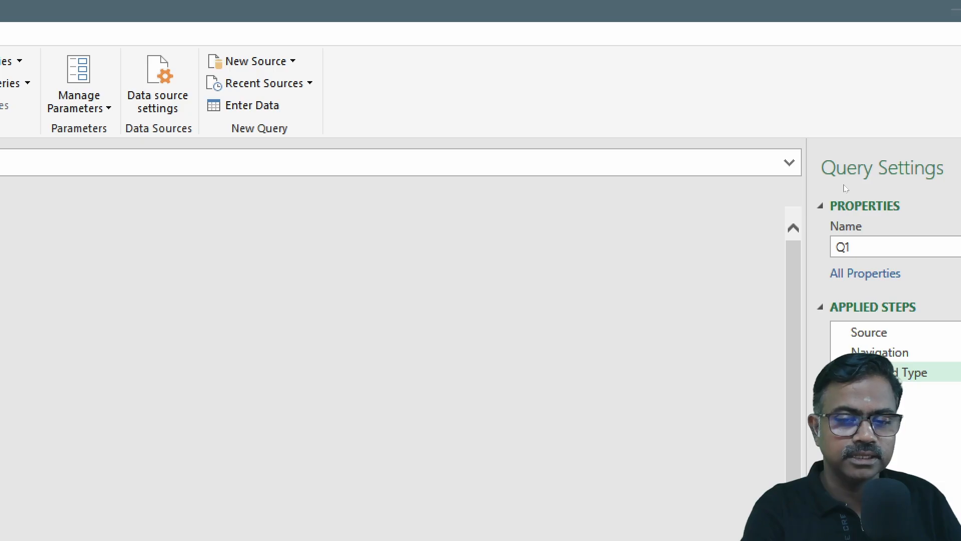
pyautogui.click(873, 352)
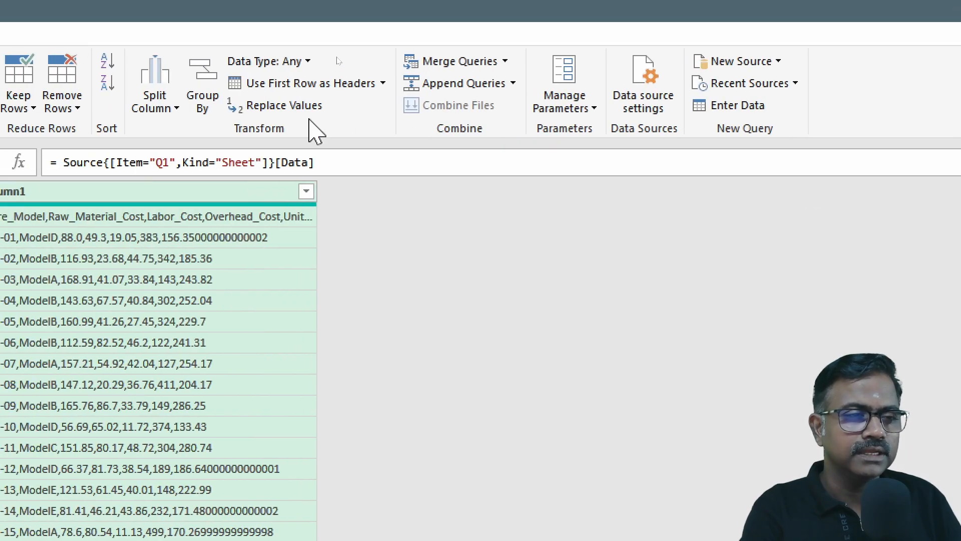
pyautogui.click(148, 97)
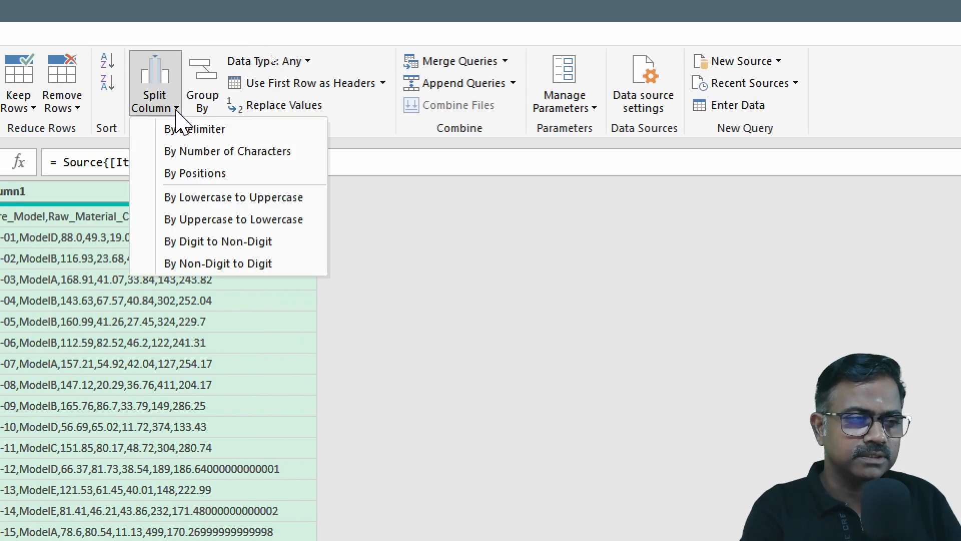
pyautogui.click(186, 133)
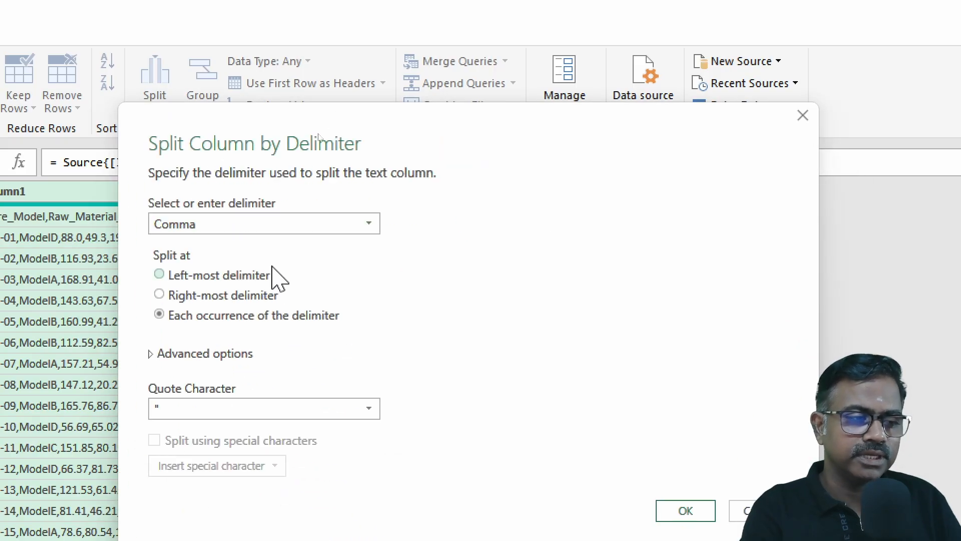
pyautogui.click(701, 519)
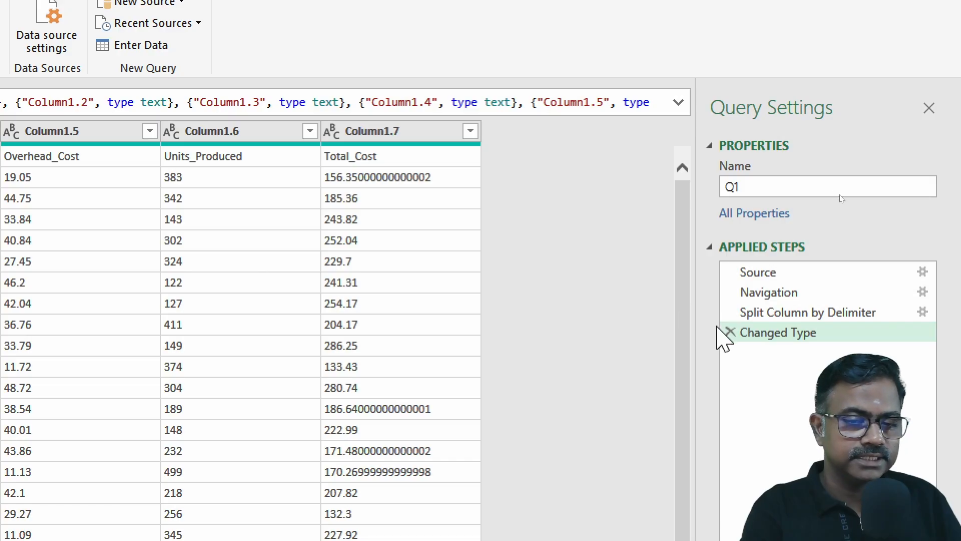
pyautogui.click(729, 332)
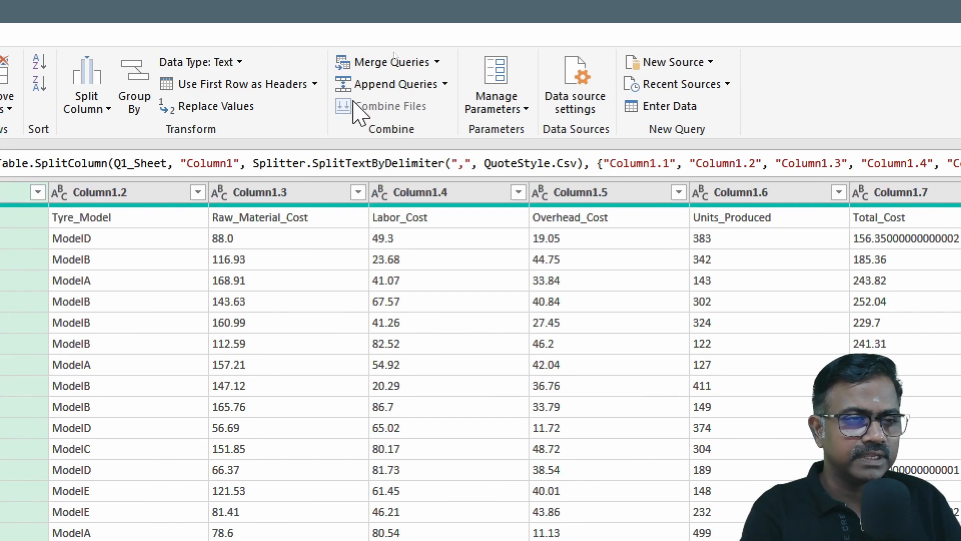
pyautogui.click(273, 85)
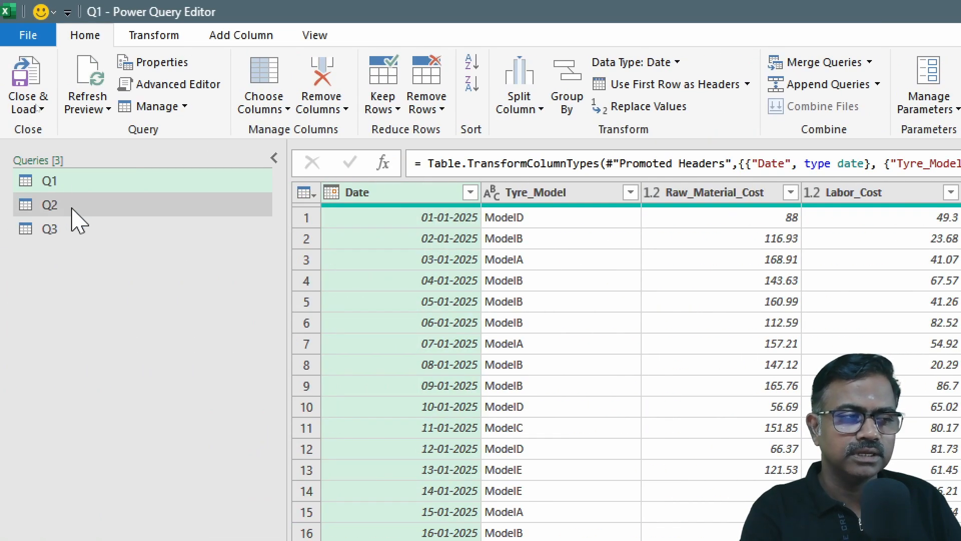
# Step: Clean Q2 the same way: split Column1 at each comma without the automatic type changes and use the first row as headers
pyautogui.click(75, 220)
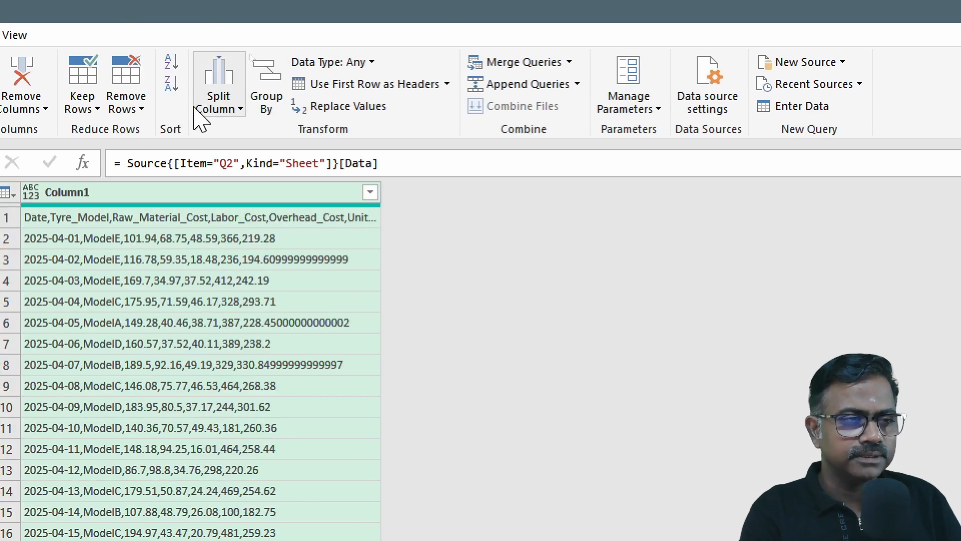
pyautogui.click(219, 106)
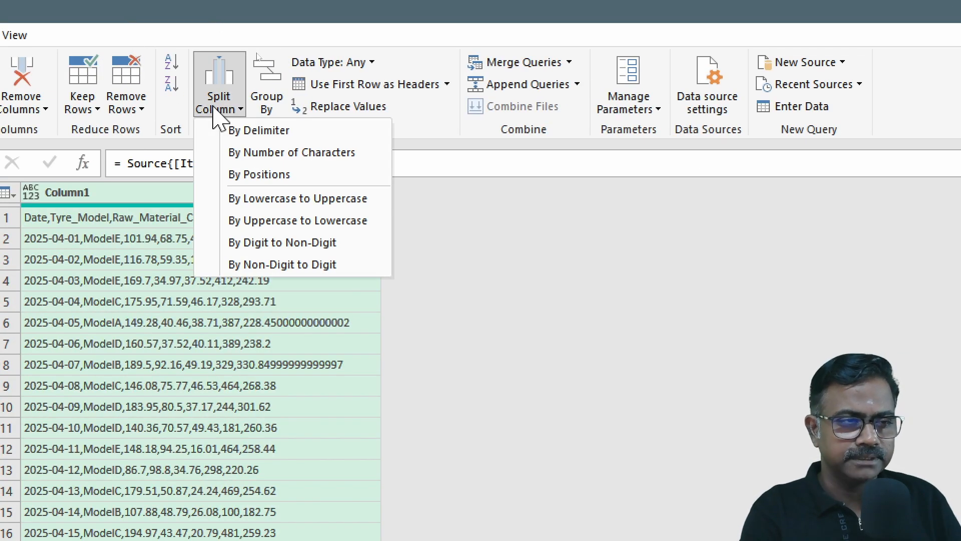
pyautogui.click(253, 132)
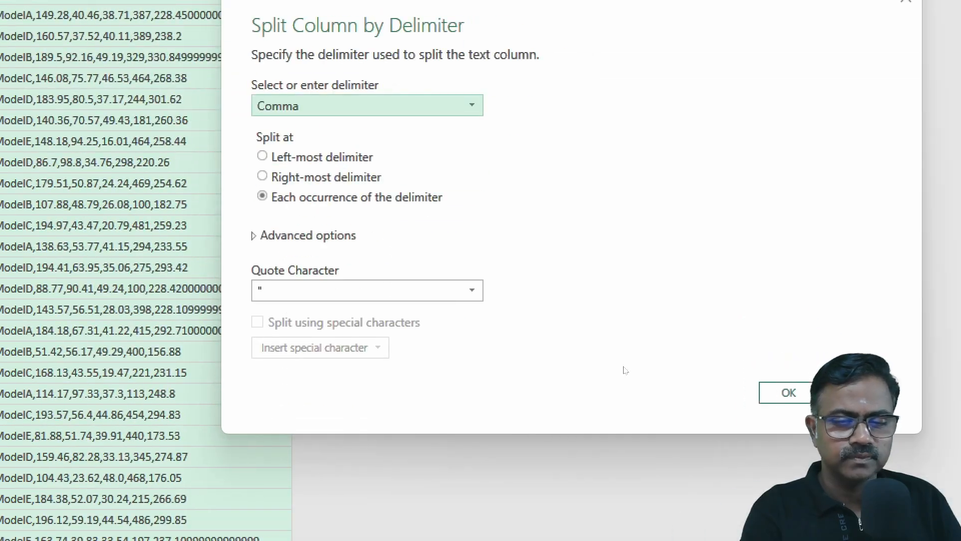
pyautogui.click(794, 393)
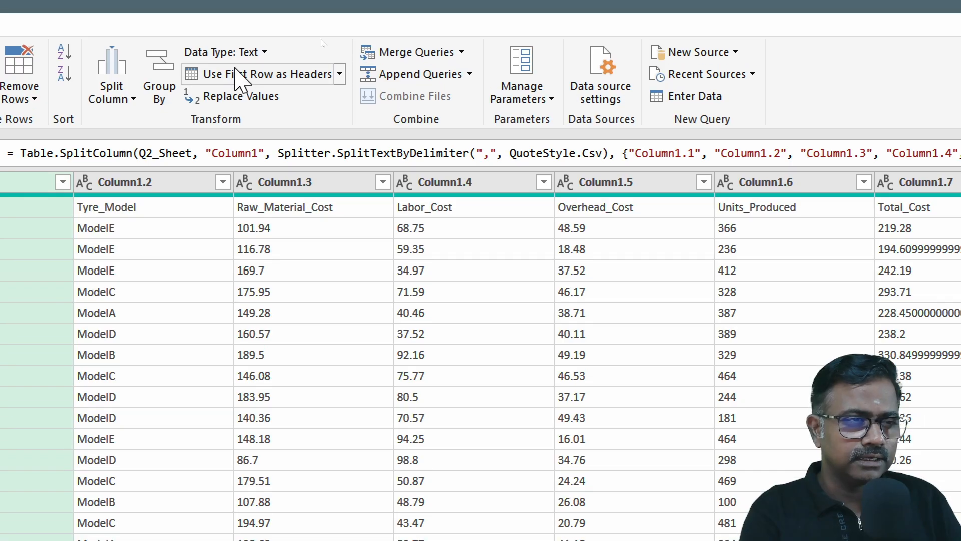
pyautogui.click(237, 74)
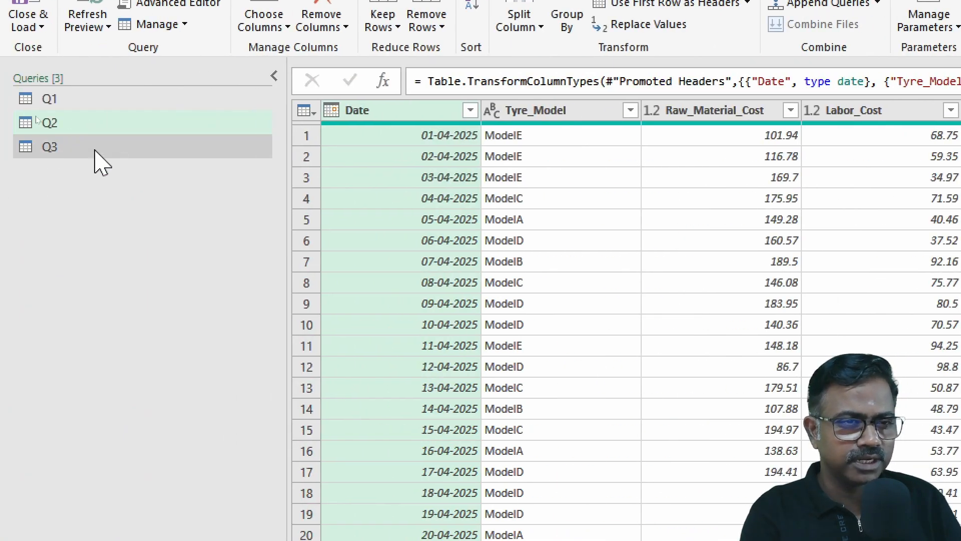
# Step: In Q3, delete the Changed Type step, split Column1 at each comma and promote the first row to headers
pyautogui.click(33, 146)
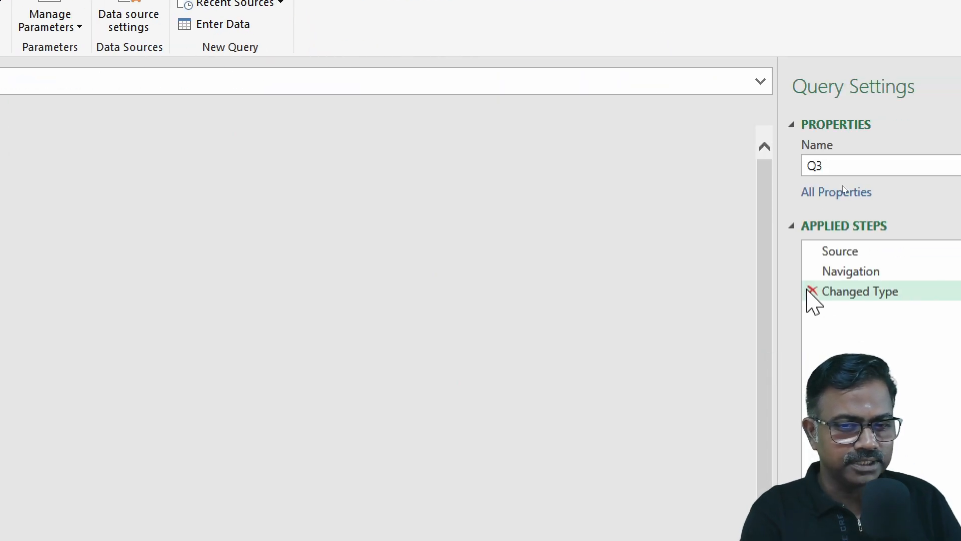
pyautogui.click(812, 292)
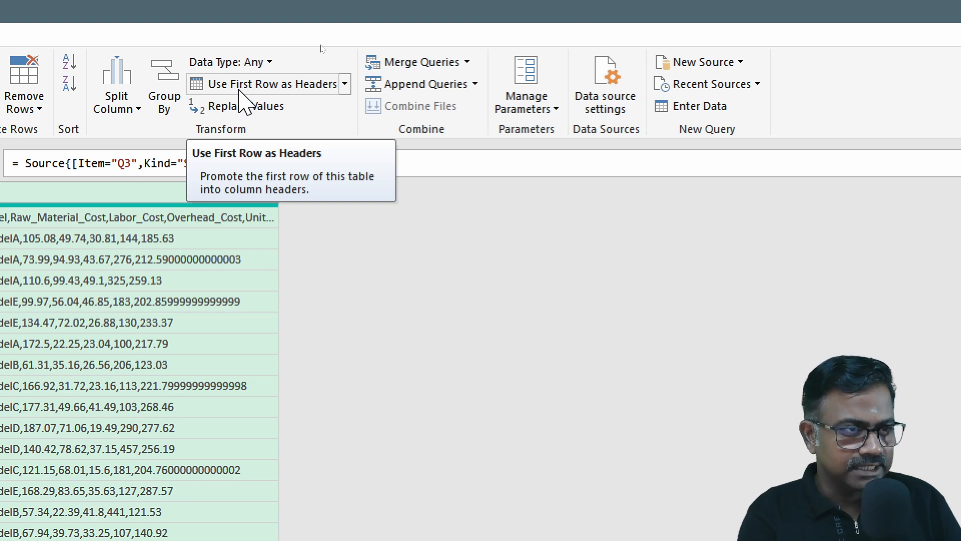
pyautogui.click(135, 115)
pyautogui.click(150, 131)
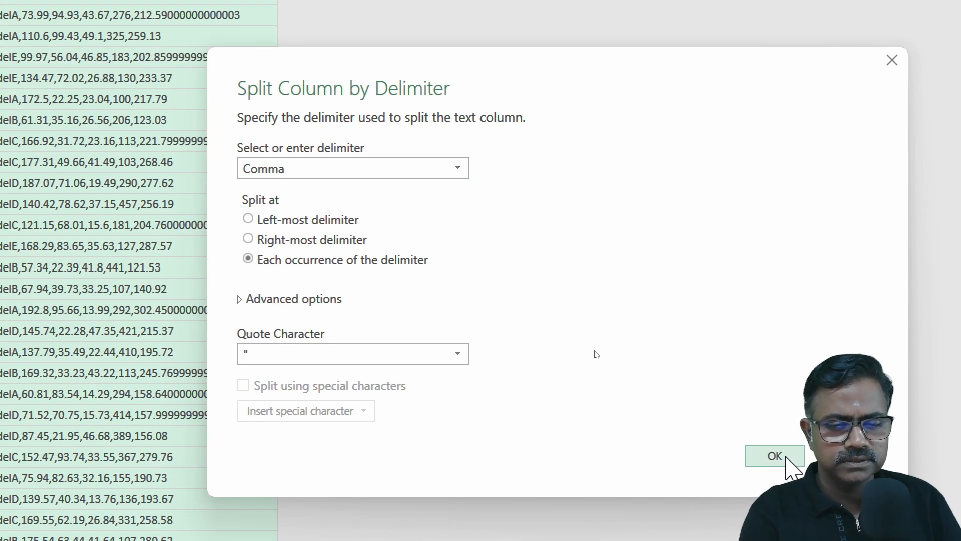
pyautogui.click(778, 540)
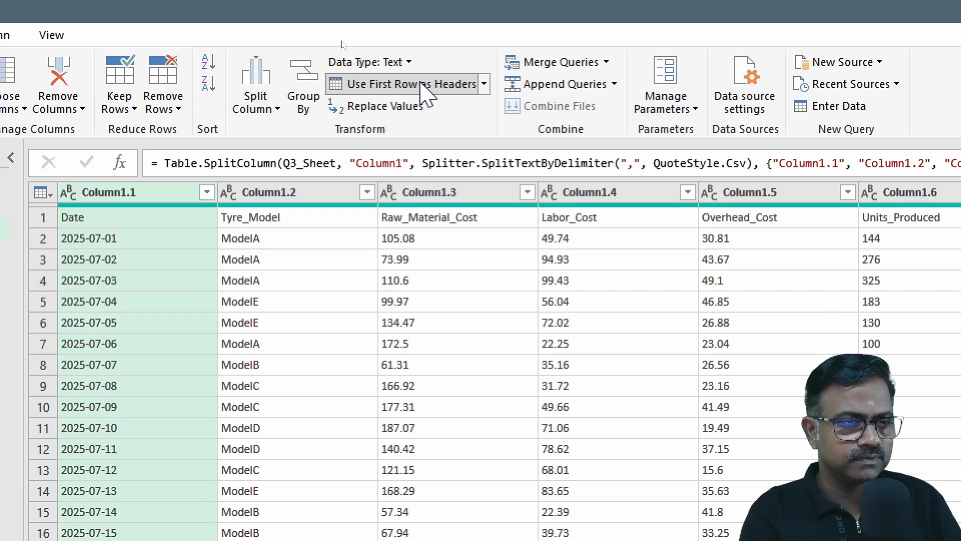
pyautogui.click(421, 85)
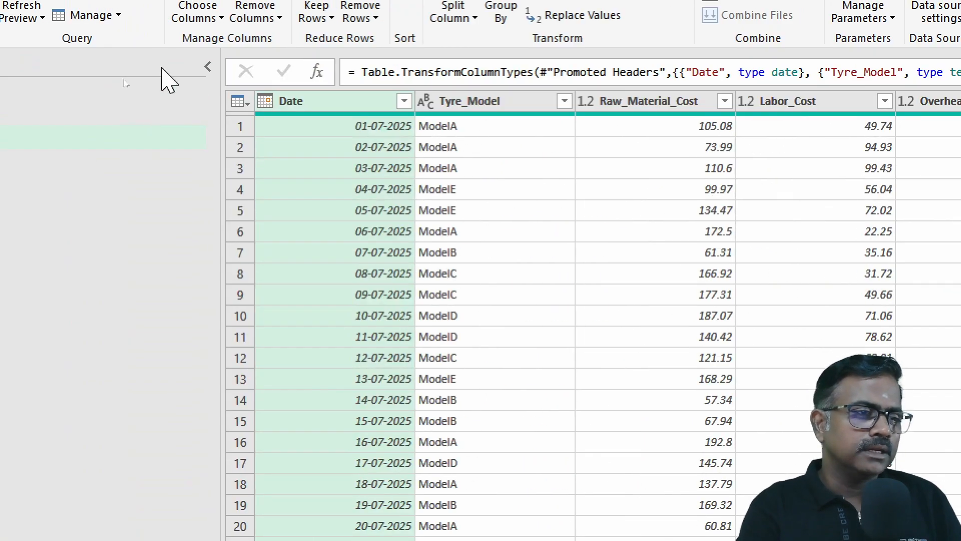
# Step: Review the cleaned Q1, Q2 and Q3 tables one after another to compare their columns and dates
pyautogui.click(17, 96)
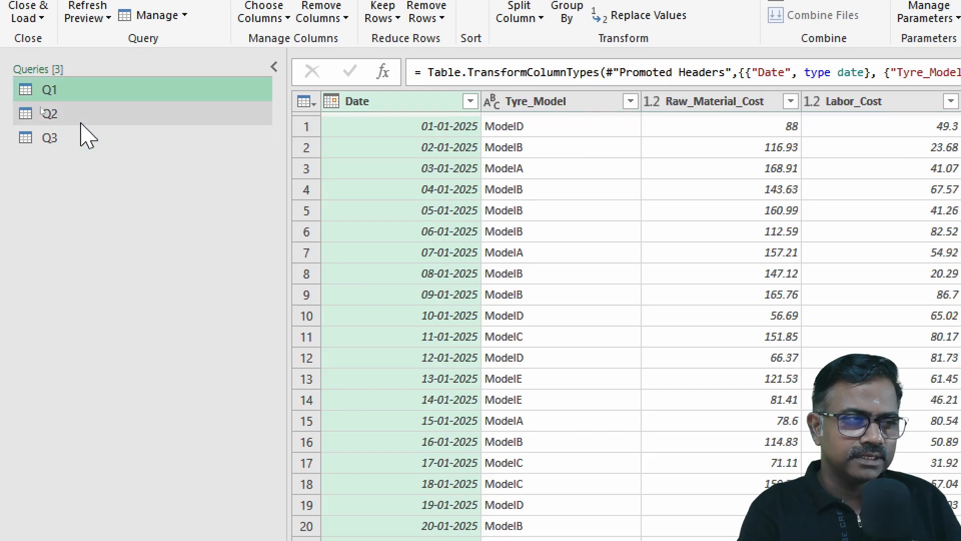
pyautogui.click(81, 123)
pyautogui.click(80, 140)
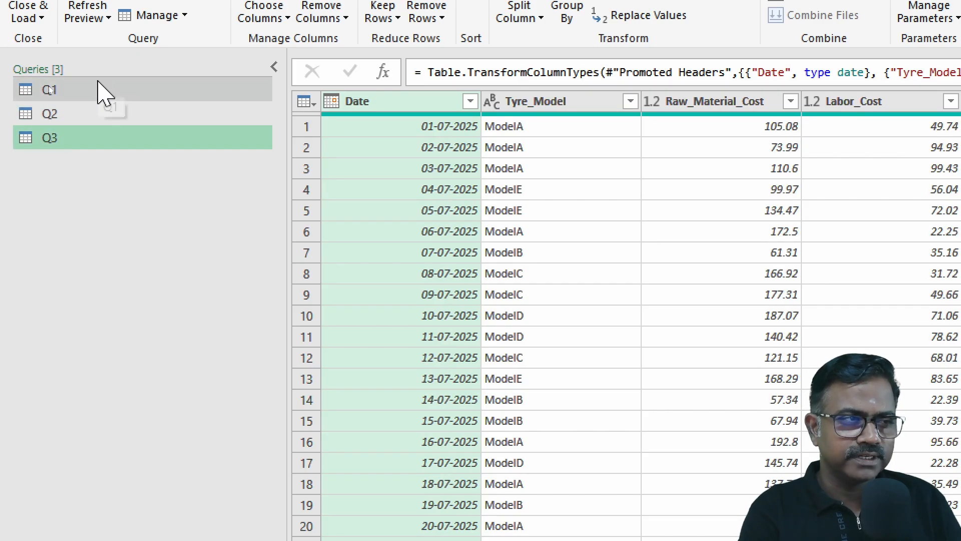
pyautogui.click(100, 93)
pyautogui.click(108, 121)
pyautogui.click(112, 151)
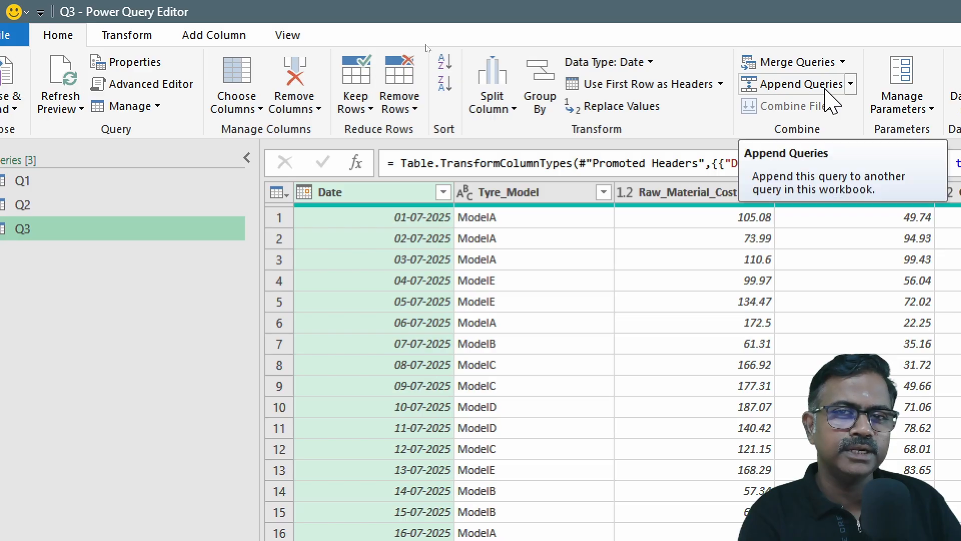
# Step: Set up Append Queries as New with Q1 as the first table and Q2 as the second table
pyautogui.click(840, 89)
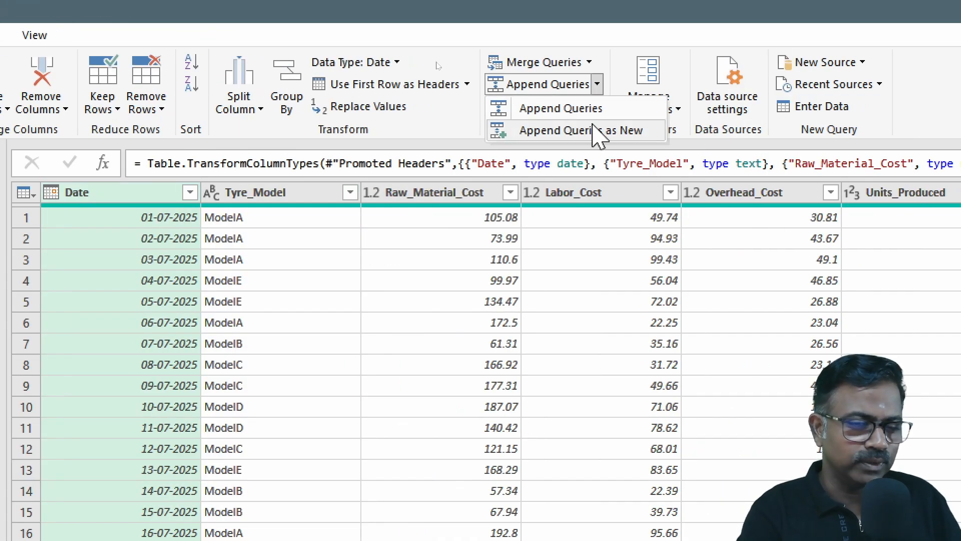
pyautogui.click(598, 131)
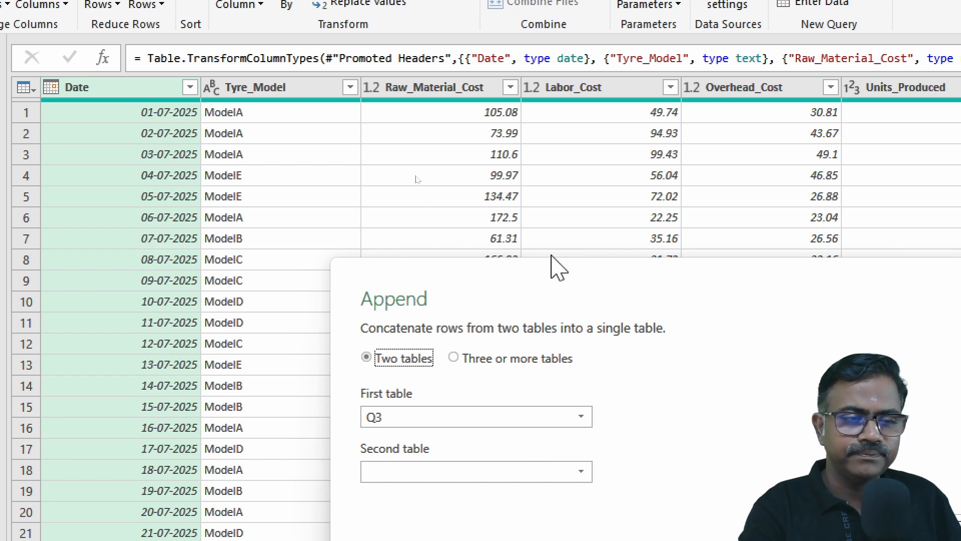
pyautogui.moveTo(557, 272); pyautogui.dragTo(386, 64)
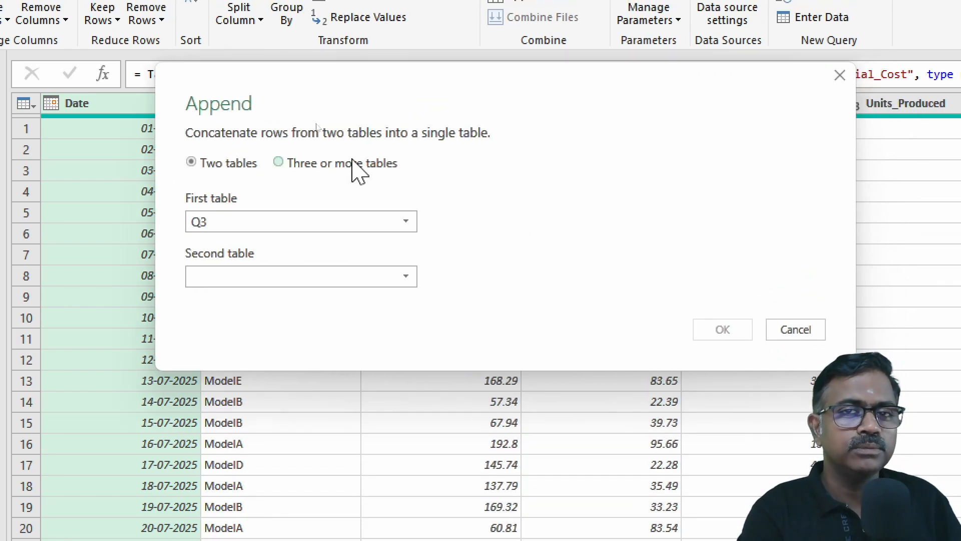
pyautogui.click(228, 223)
pyautogui.click(229, 243)
pyautogui.click(246, 276)
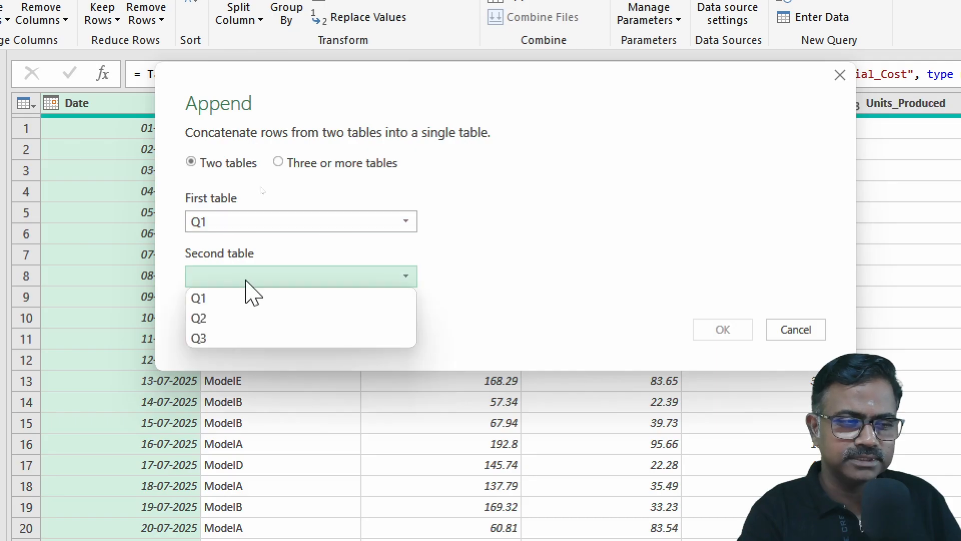
pyautogui.click(224, 318)
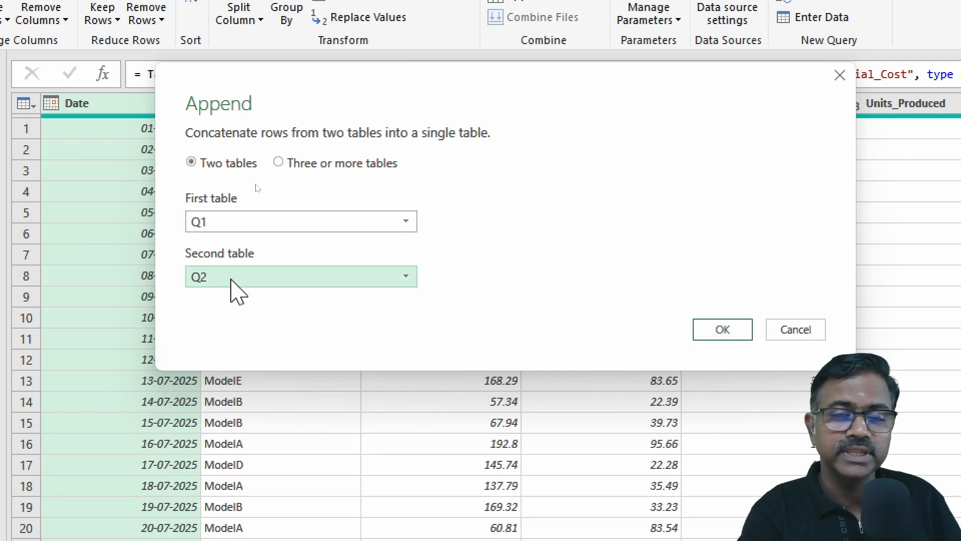
# Step: Switch the append to three or more tables, add Q3 after Q1 and Q2, and create the combined query
pyautogui.click(284, 166)
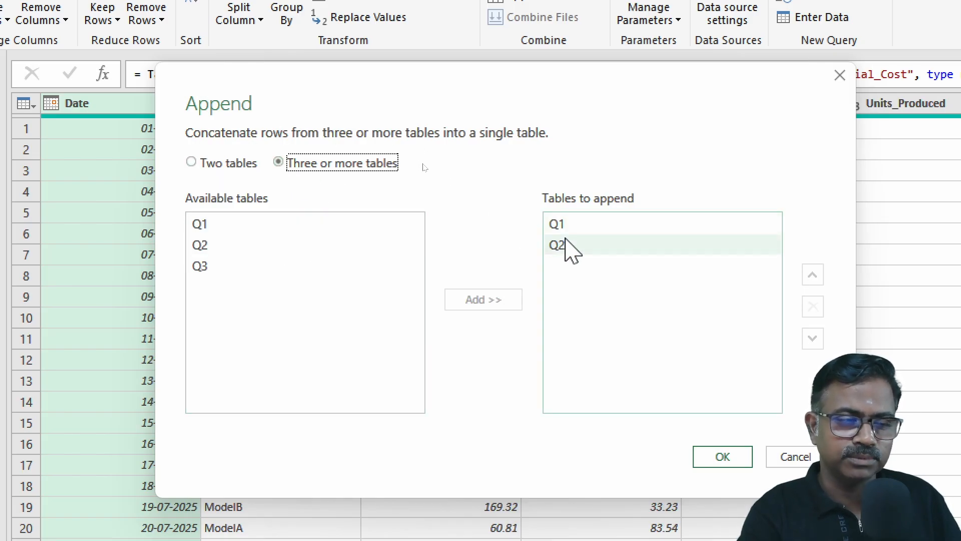
pyautogui.click(283, 264)
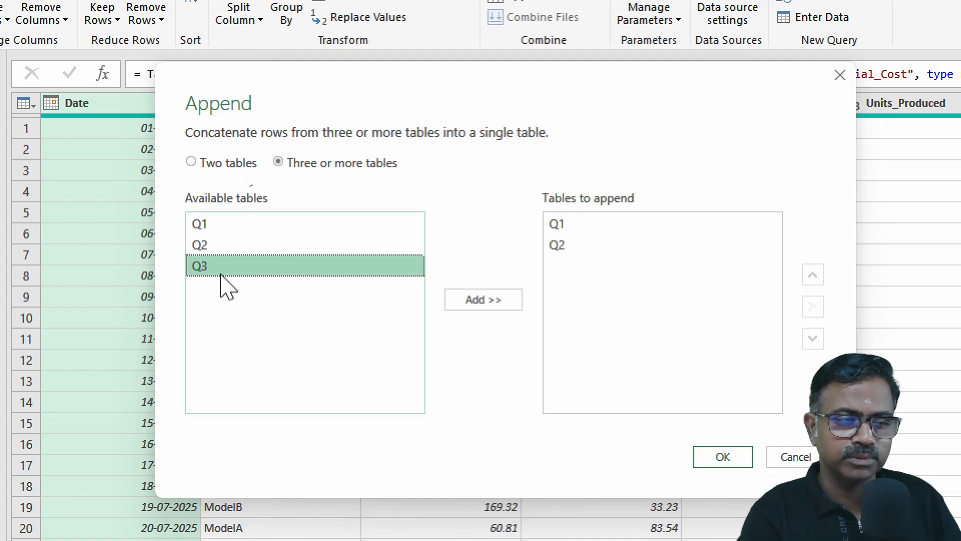
pyautogui.click(489, 305)
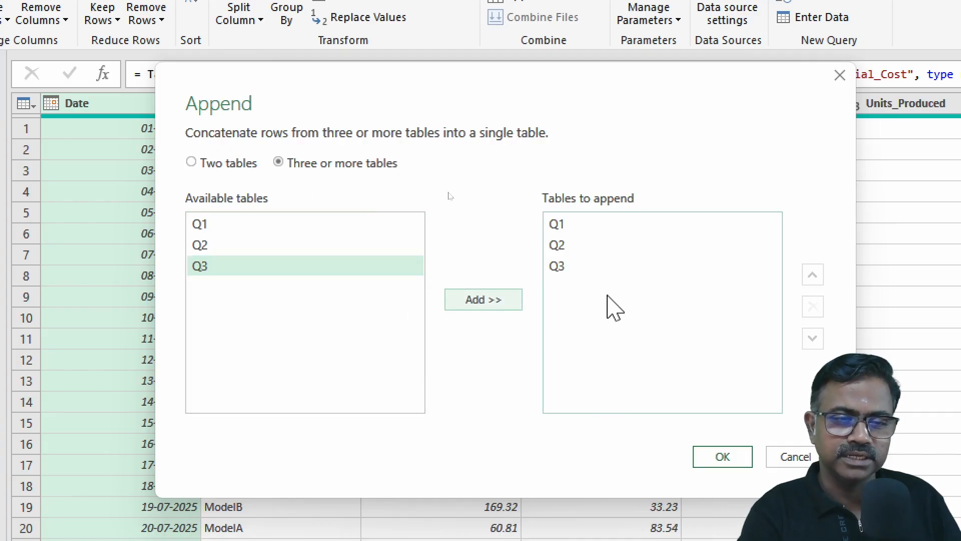
pyautogui.click(608, 247)
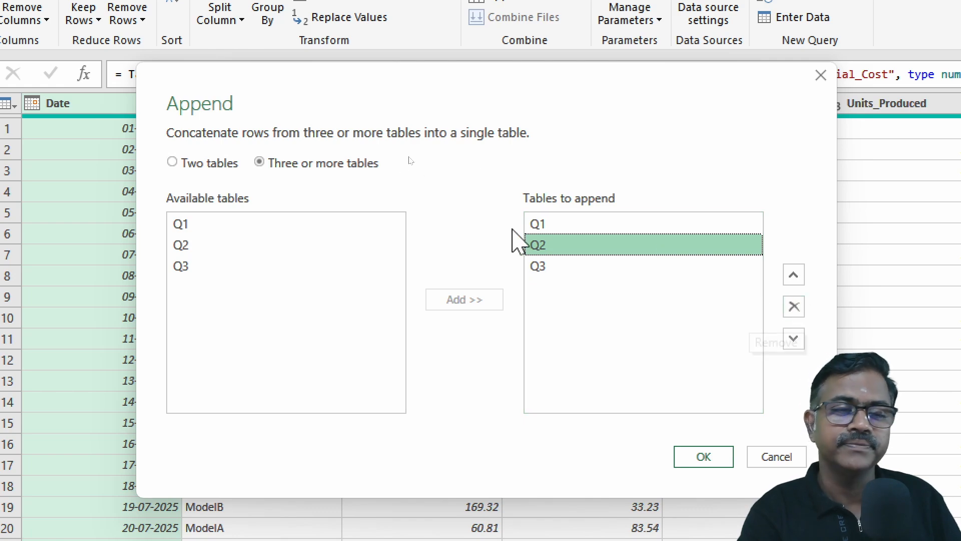
pyautogui.click(551, 224)
pyautogui.click(553, 247)
pyautogui.click(552, 266)
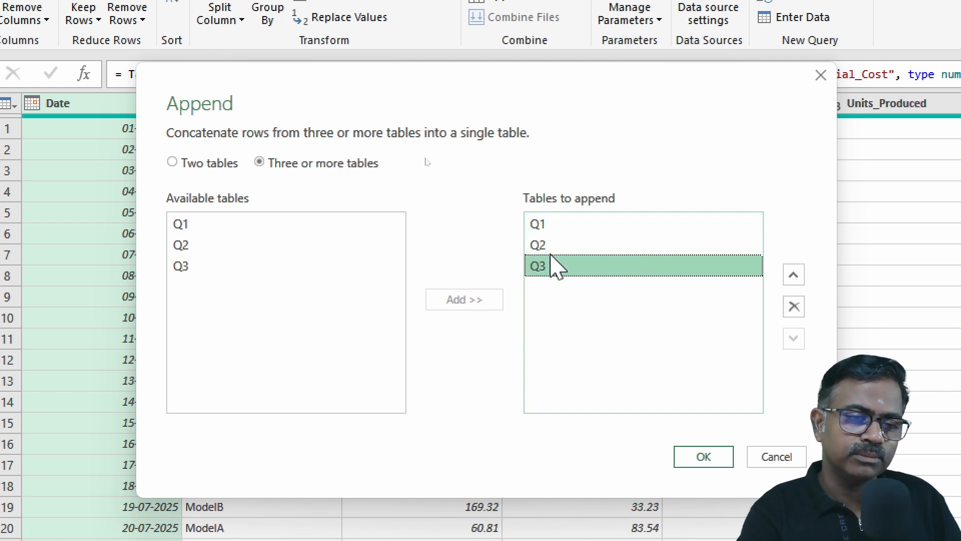
pyautogui.click(704, 457)
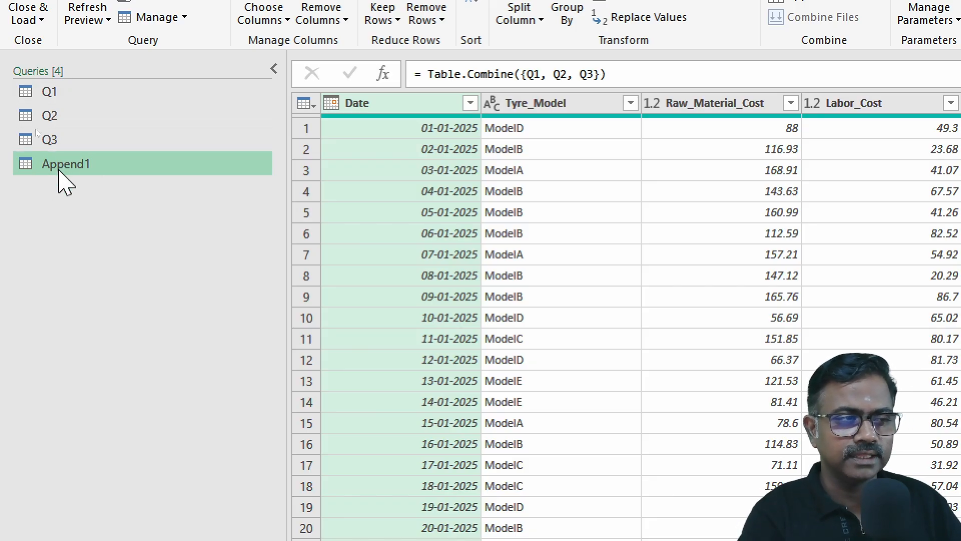
# Step: Rename the new appended query as Master Appended Data
pyautogui.doubleClick(72, 168)
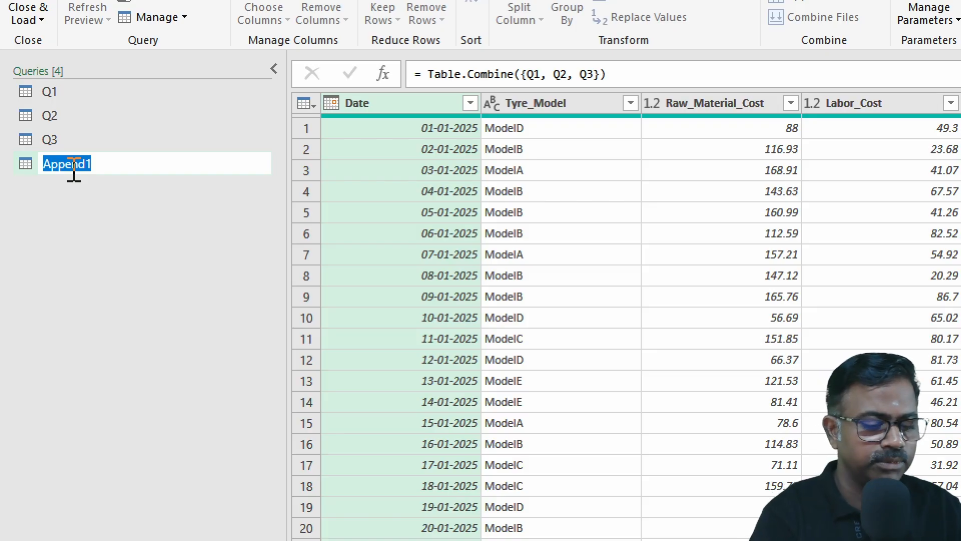
pyautogui.write('Master')
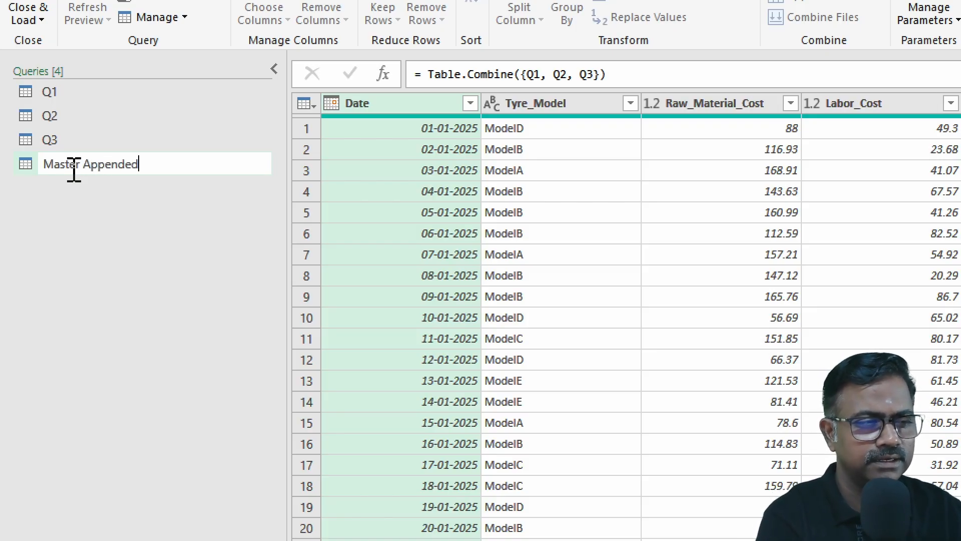
pyautogui.press('Return')
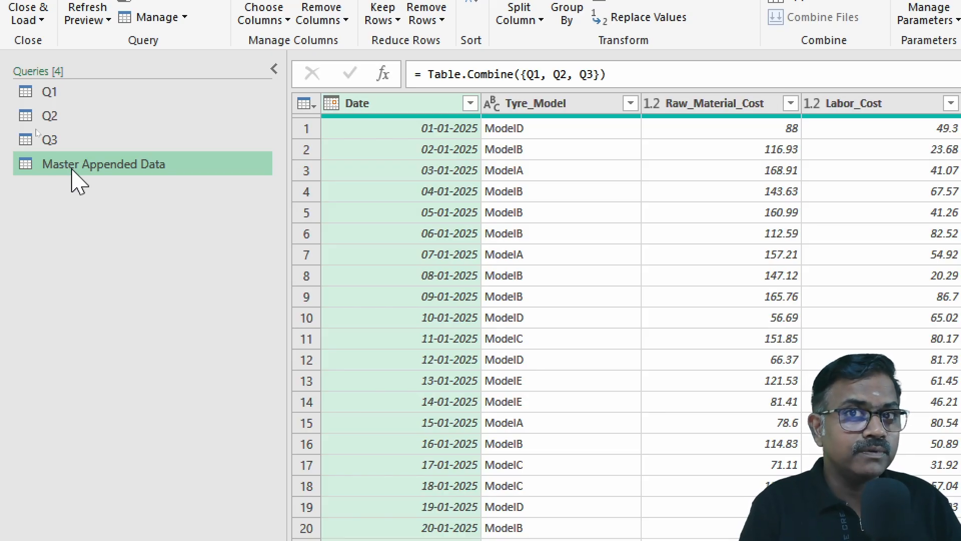
# Step: Check the quarterly queries and Master Appended Data, and close and load all queries as Only Create Connection
pyautogui.click(49, 93)
pyautogui.click(83, 139)
pyautogui.click(86, 118)
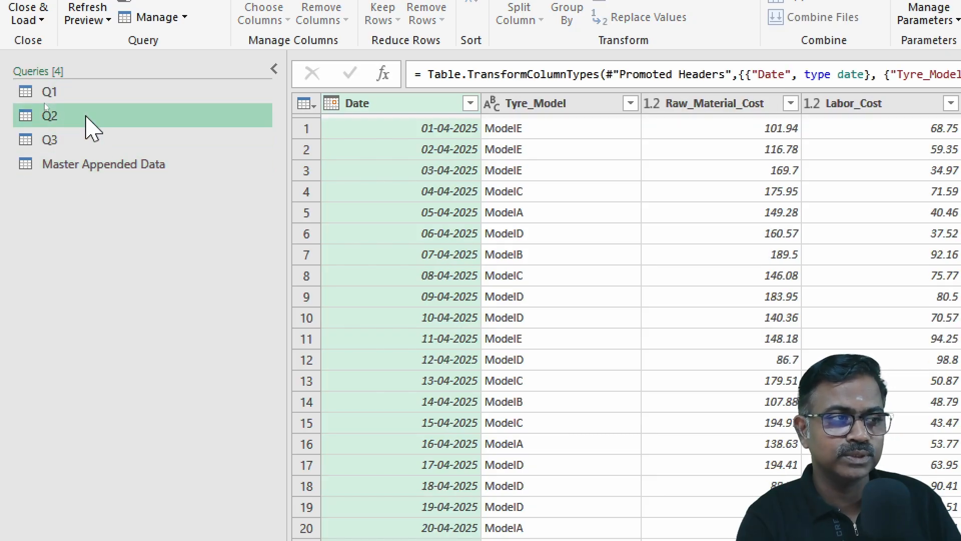
pyautogui.click(102, 169)
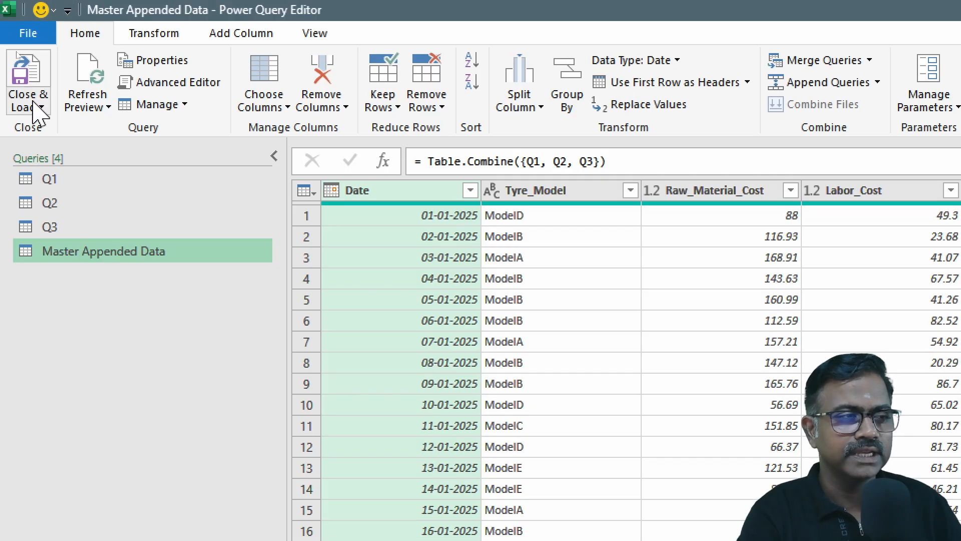
pyautogui.click(36, 106)
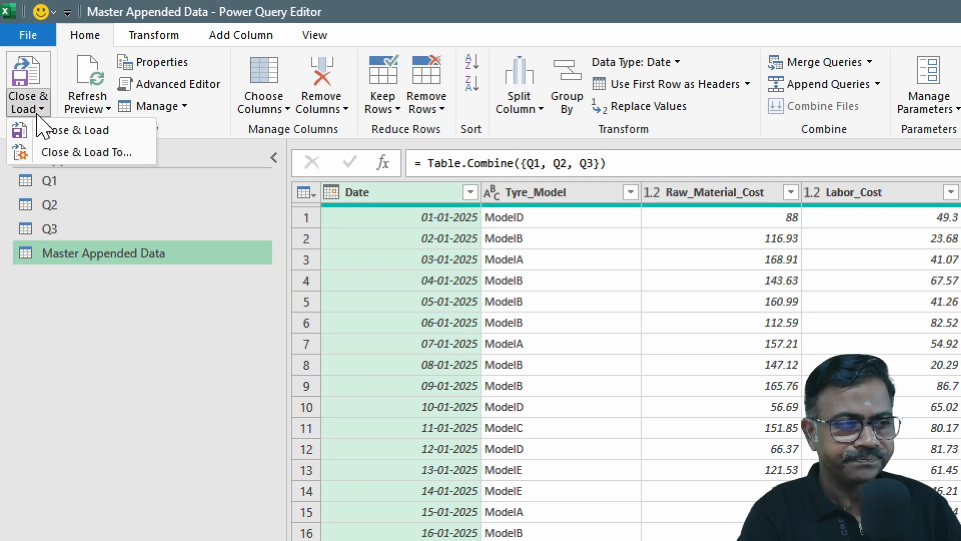
pyautogui.click(80, 156)
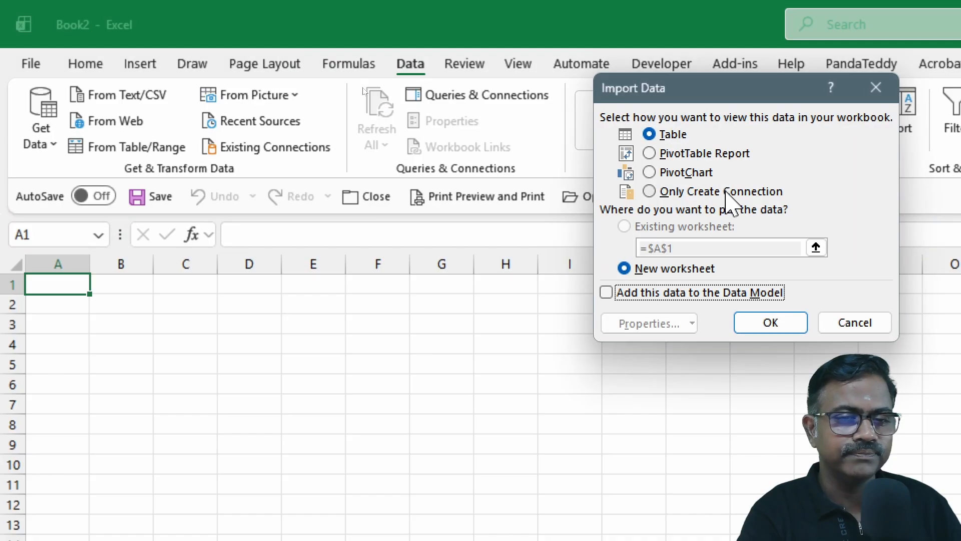
pyautogui.moveTo(729, 98); pyautogui.dragTo(606, 97)
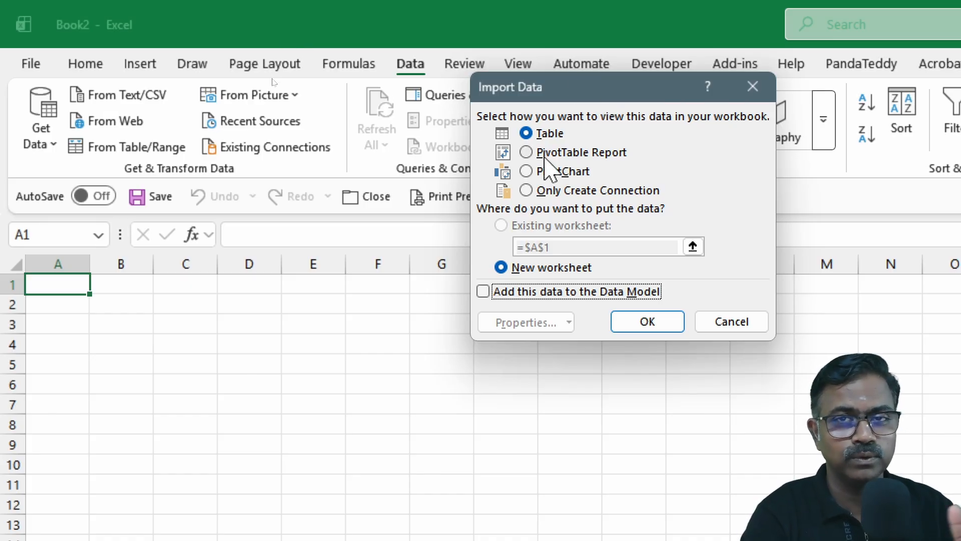
pyautogui.click(536, 190)
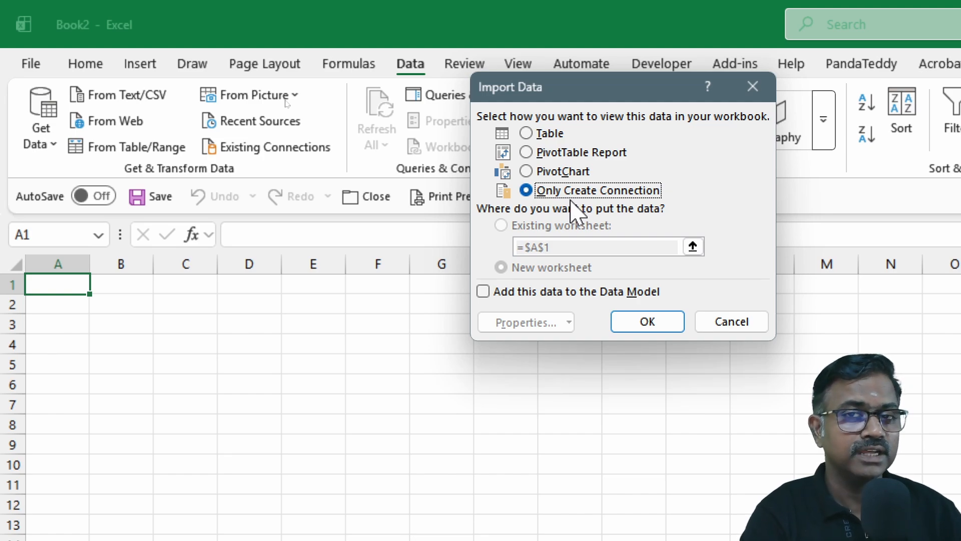
pyautogui.click(658, 329)
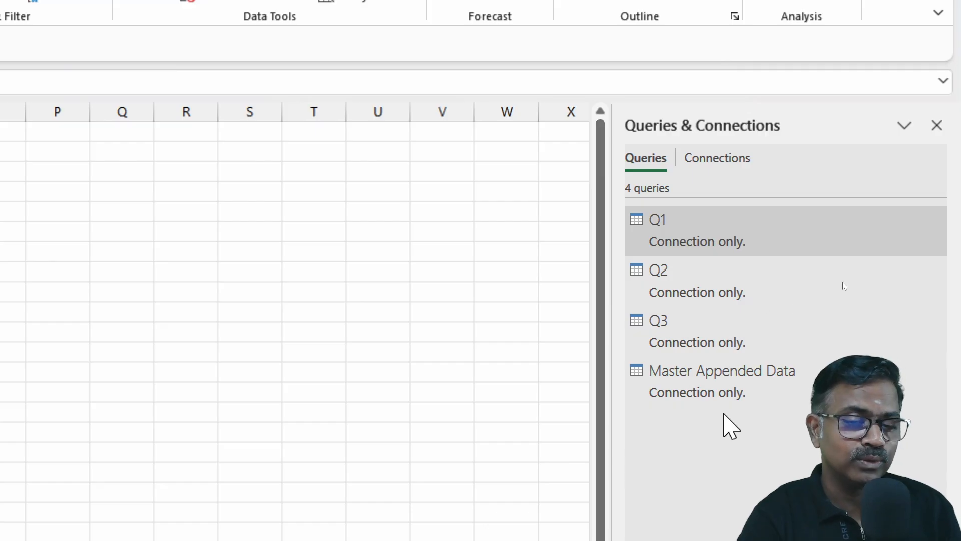
# Step: Load the Master Appended Data query as a table in the existing worksheet at cell A1
pyautogui.click(722, 392)
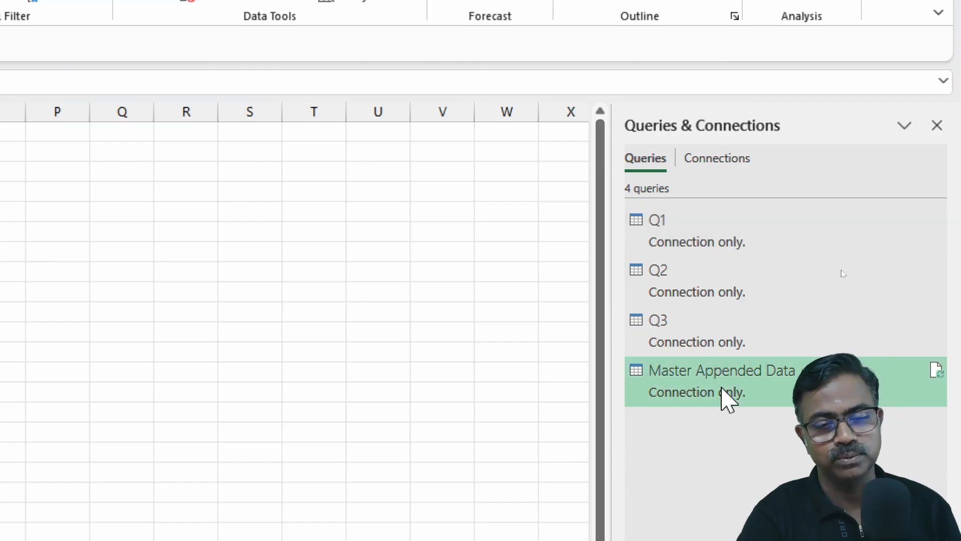
pyautogui.moveTo(696, 400)
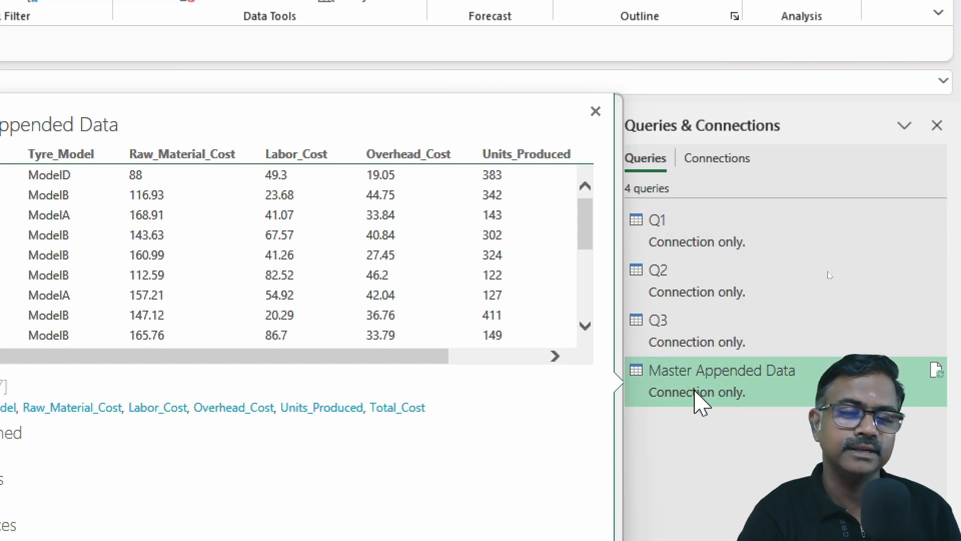
pyautogui.rightClick(744, 390)
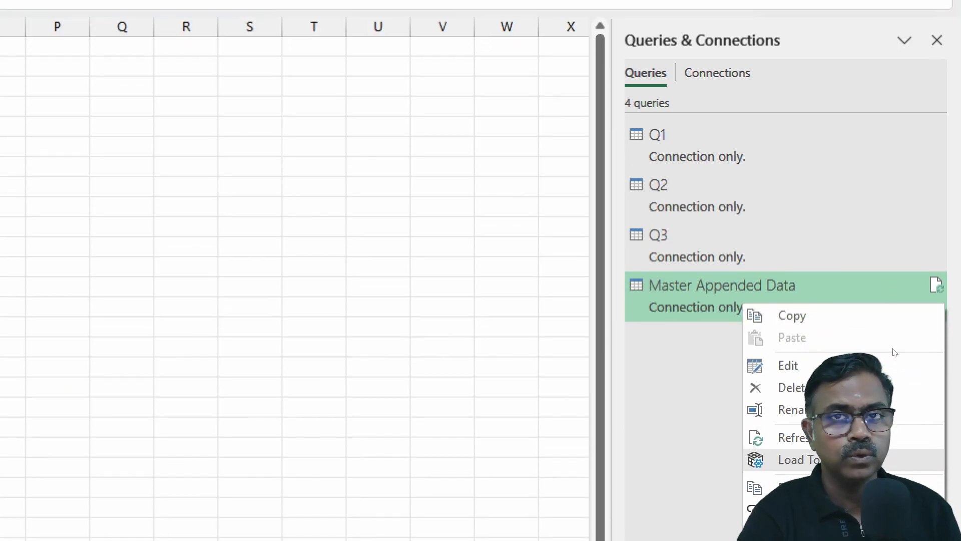
pyautogui.click(851, 459)
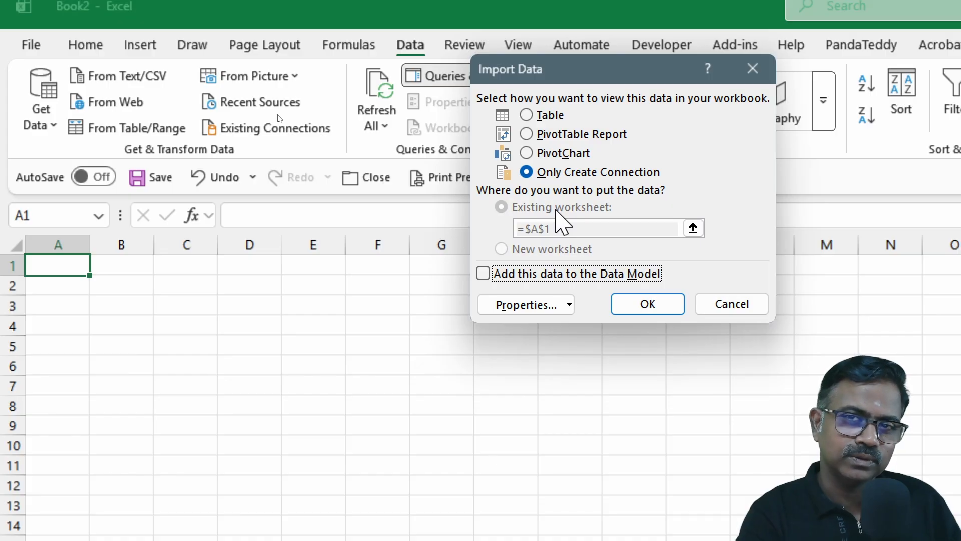
pyautogui.click(526, 117)
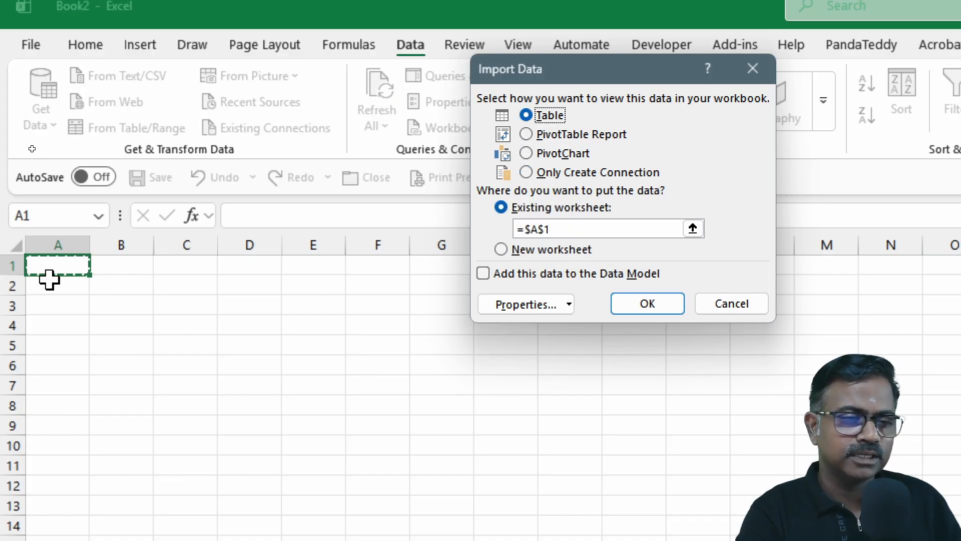
pyautogui.click(636, 304)
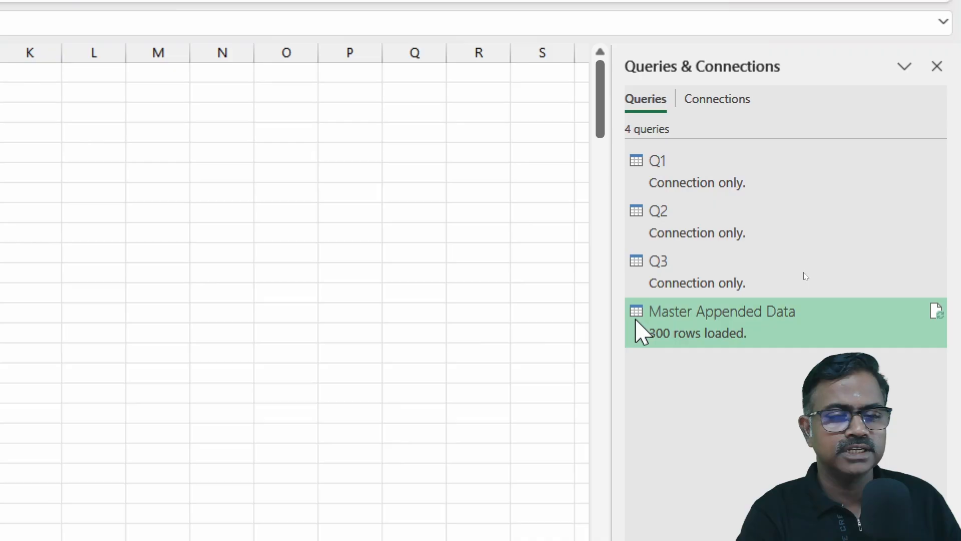
pyautogui.moveTo(730, 346)
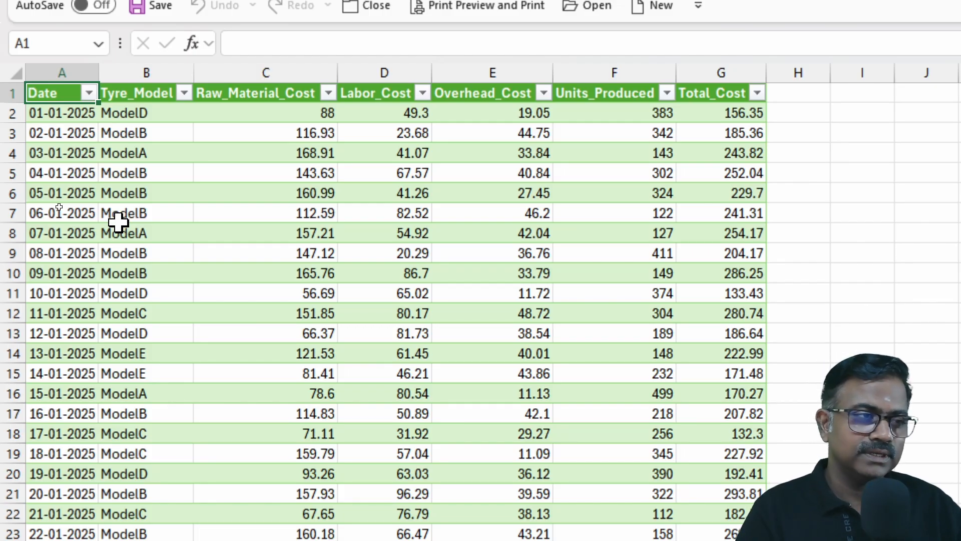
# Step: Open the recently edited workbook Appending Queries Dataset
pyautogui.click(216, 160)
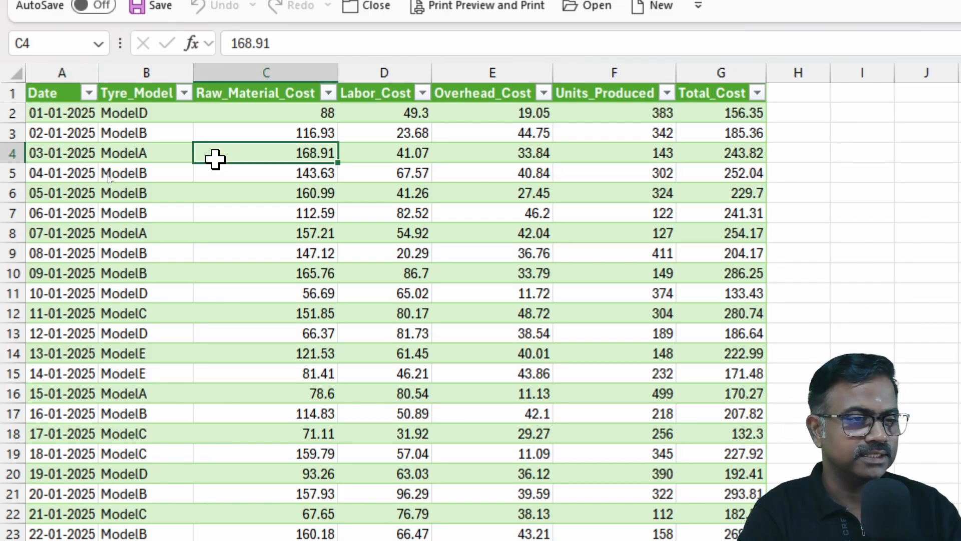
pyautogui.hotkey('ctrl', 's')
pyautogui.press('Escape')
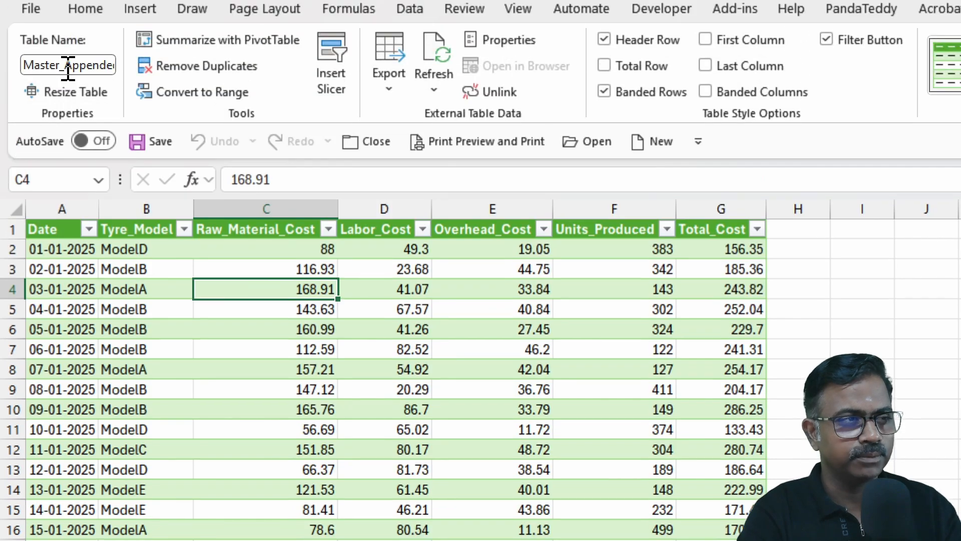
pyautogui.click(29, 10)
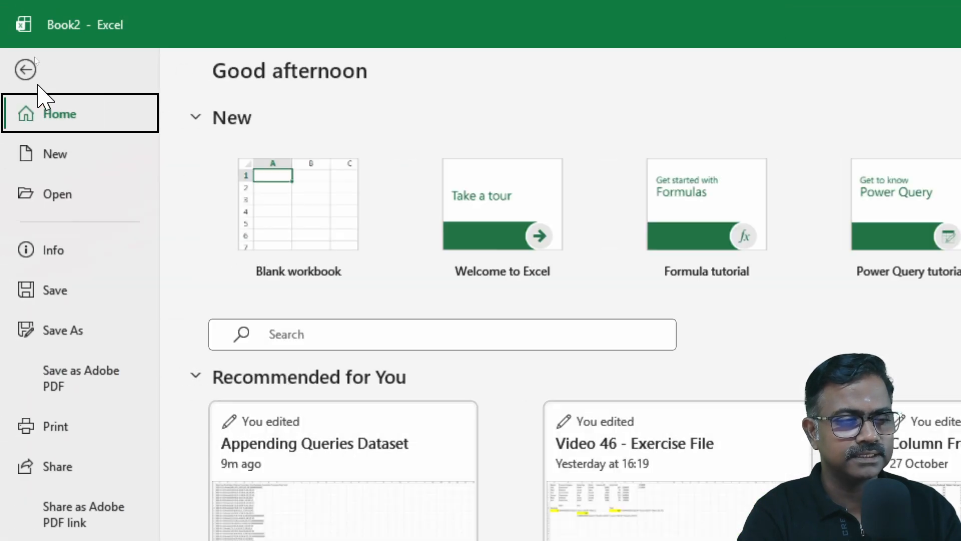
pyautogui.click(373, 401)
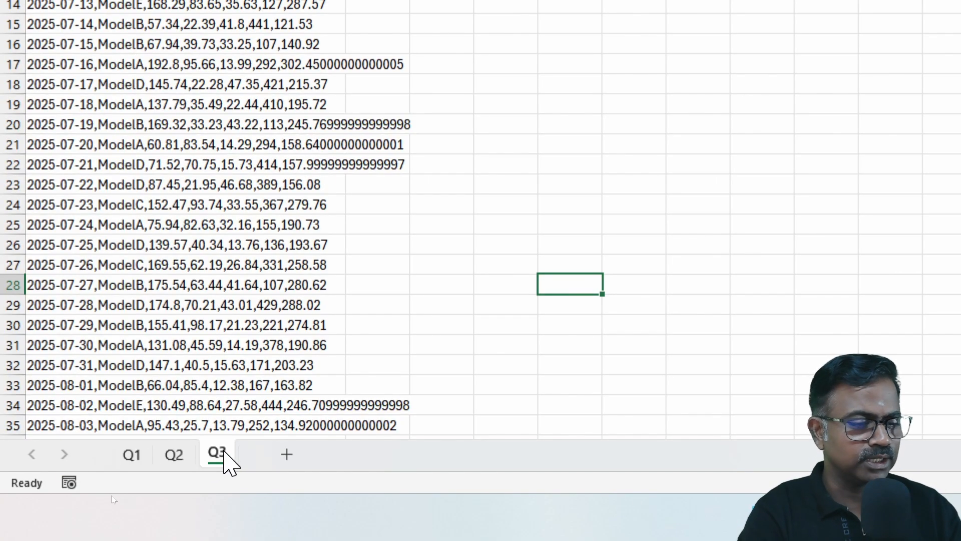
# Step: Duplicate the Q3 sheet directly after itself and rename the copy as Q4
pyautogui.moveTo(225, 451); pyautogui.dragTo(268, 453)
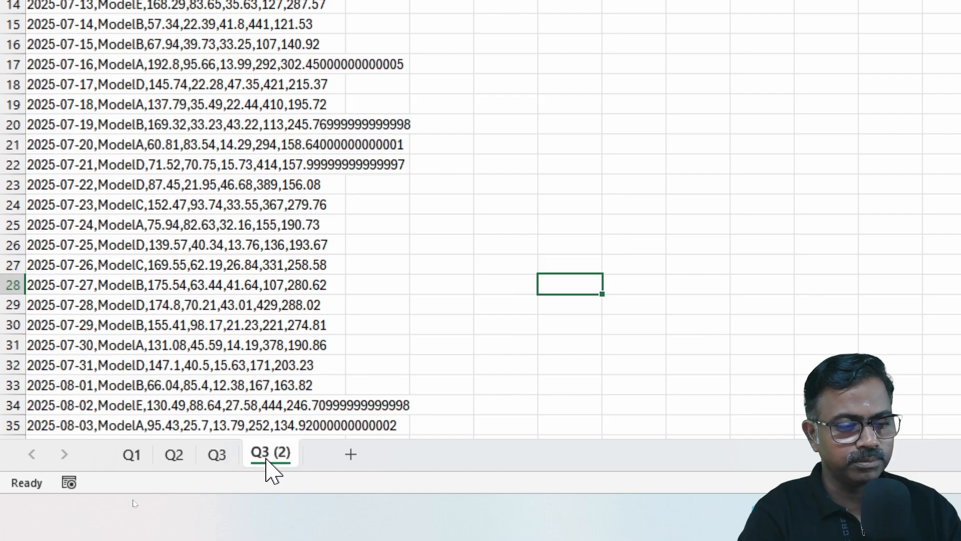
pyautogui.doubleClick(268, 455)
pyautogui.write('q4')
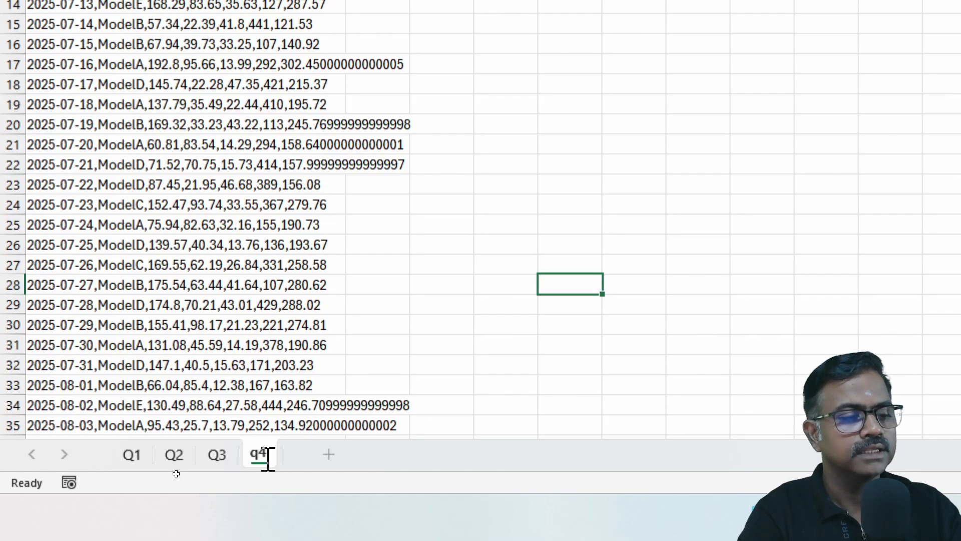
pyautogui.press('BackSpace')
pyautogui.press('BackSpace')
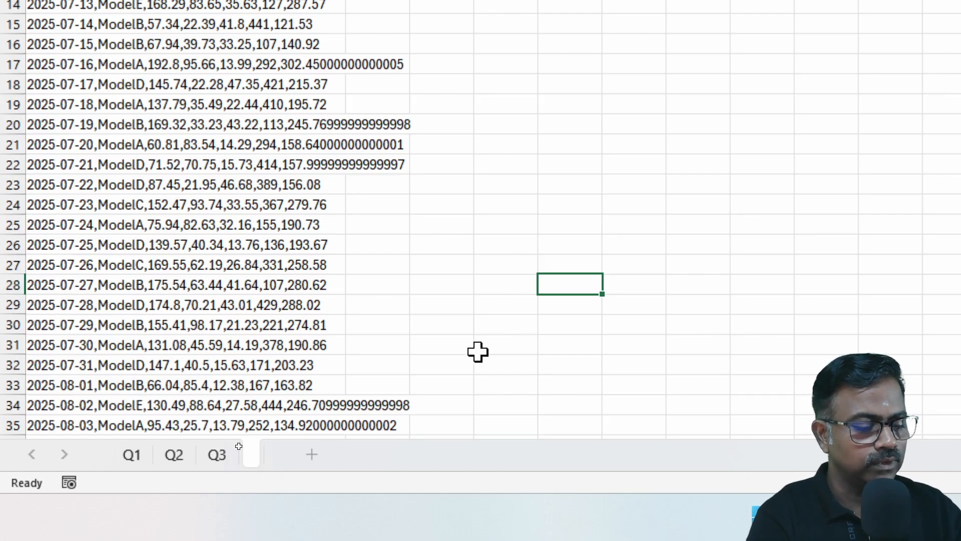
pyautogui.write('Q4')
pyautogui.press('Return')
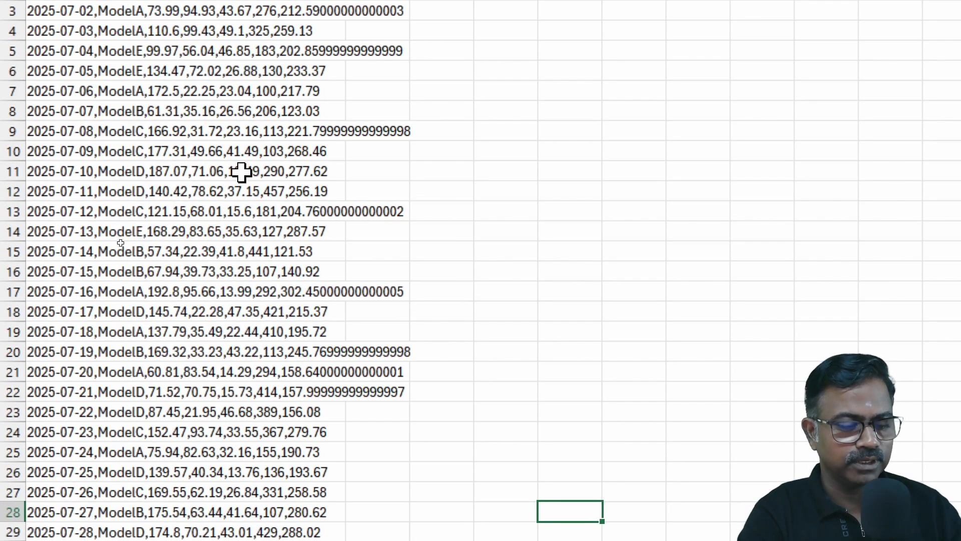
# Step: Close the dataset workbook and refresh the loaded Master Appended Data table
pyautogui.click(242, 39)
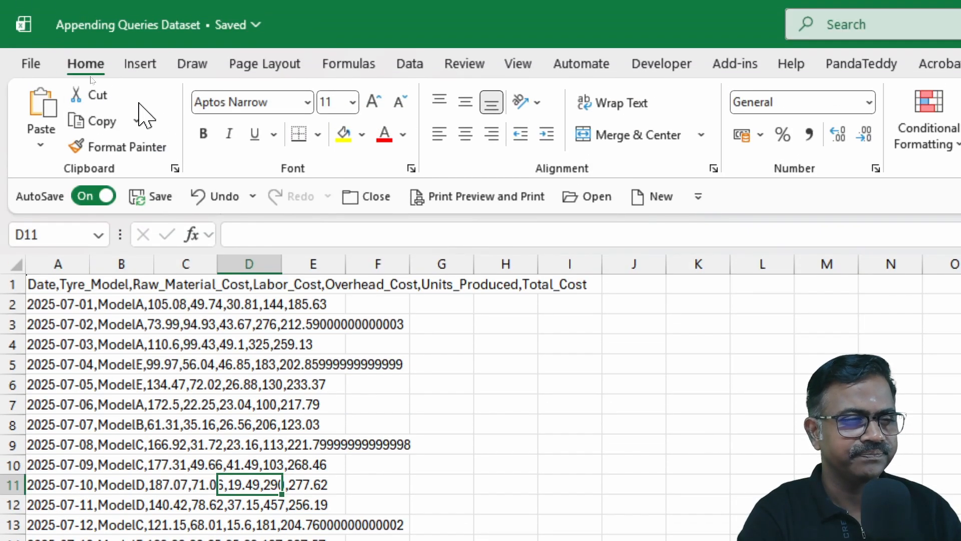
pyautogui.click(374, 196)
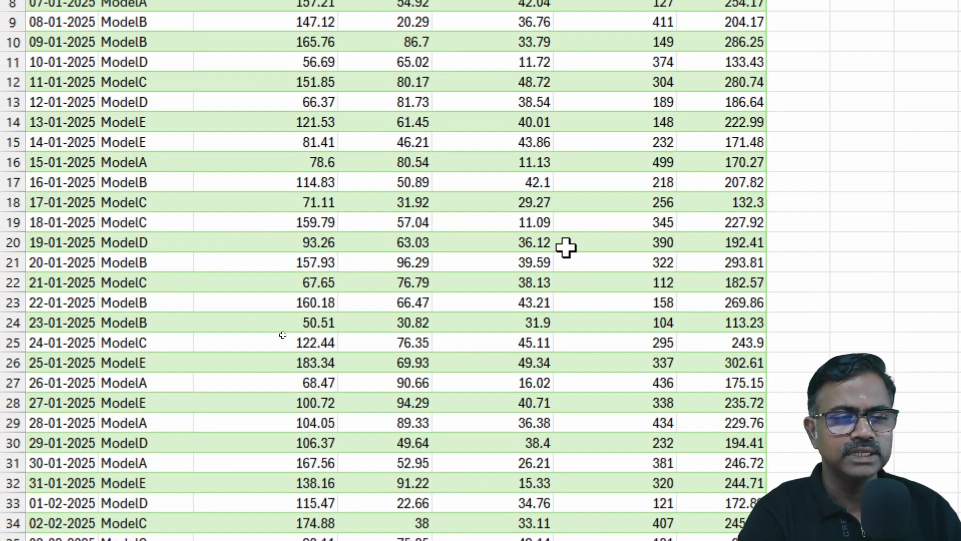
pyautogui.rightClick(378, 142)
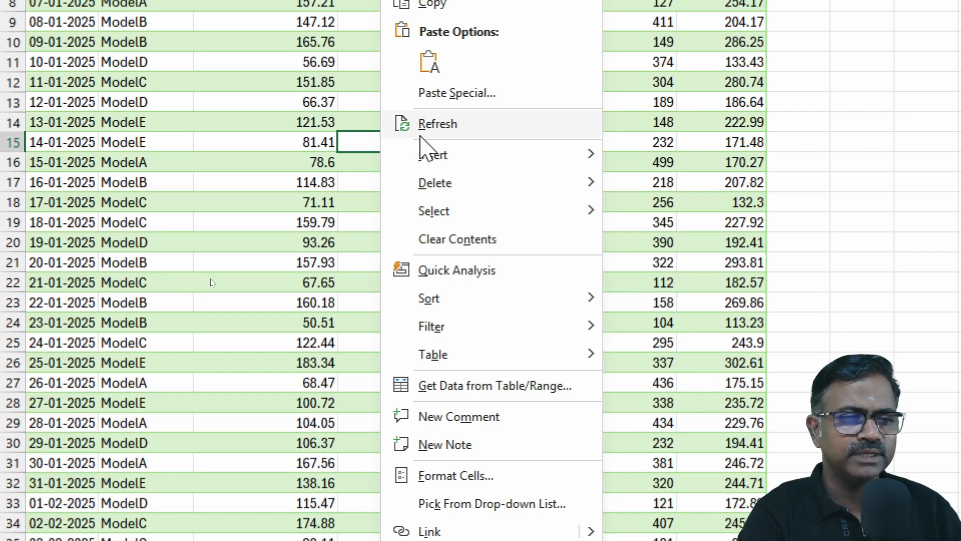
pyautogui.click(427, 131)
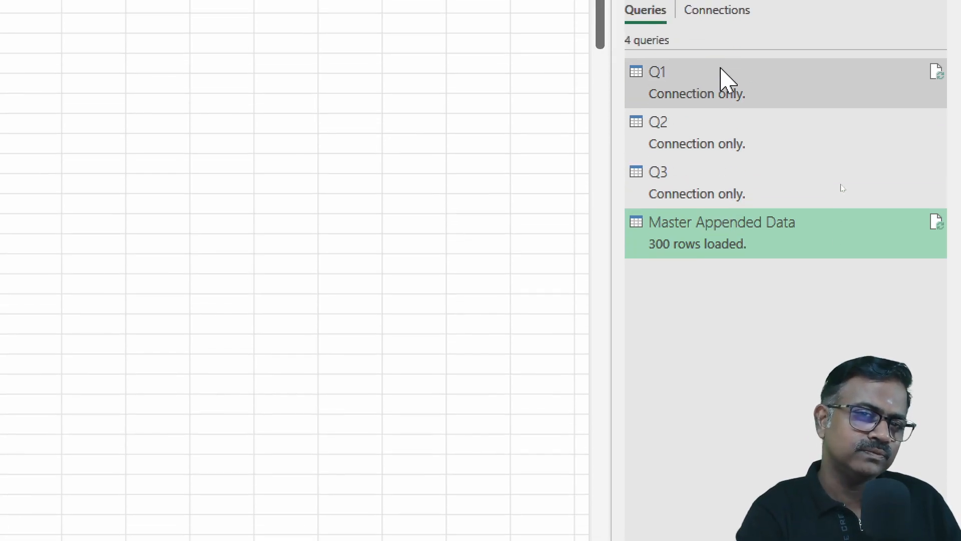
# Step: Open the Master Appended Data query in the Power Query Editor, duplicate the Q3 query and rename the copy as Q4
pyautogui.moveTo(705, 193)
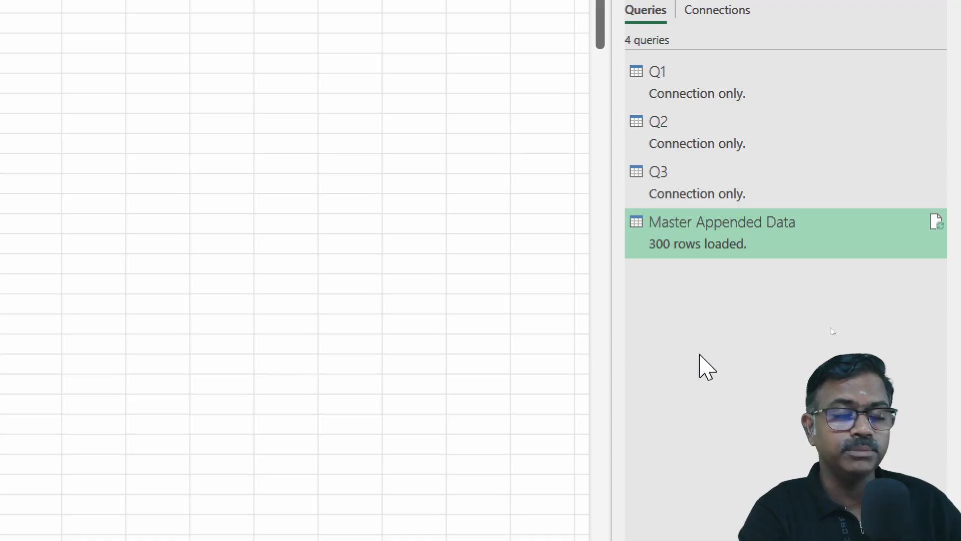
pyautogui.rightClick(693, 235)
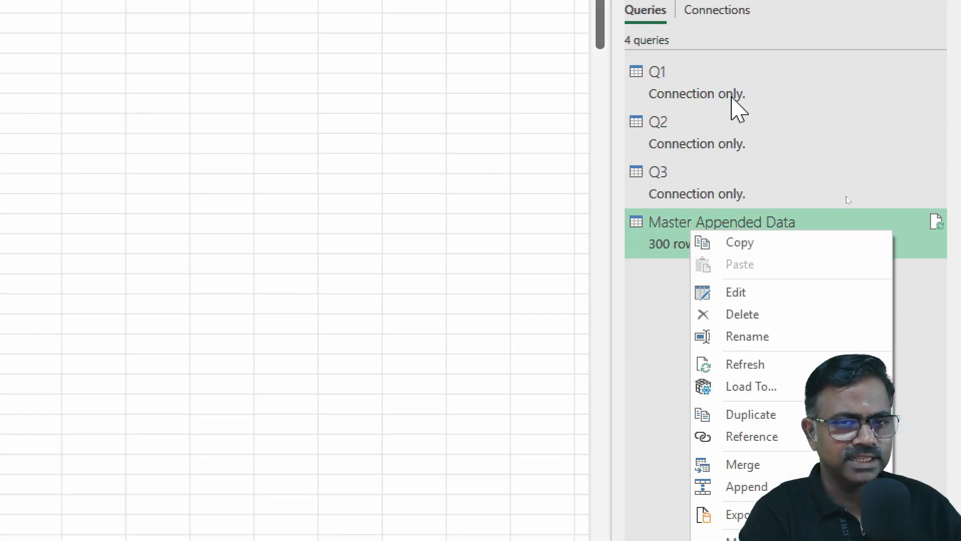
pyautogui.click(769, 306)
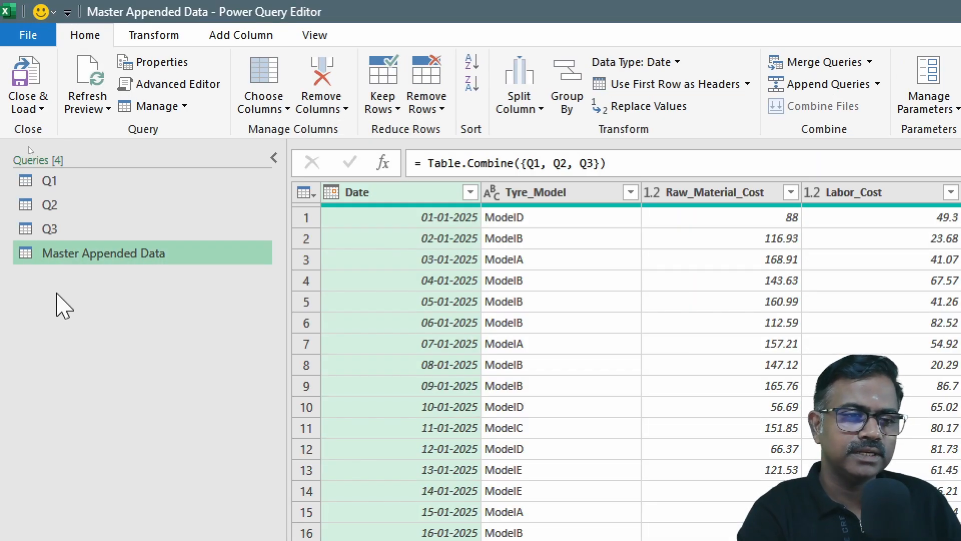
pyautogui.click(110, 231)
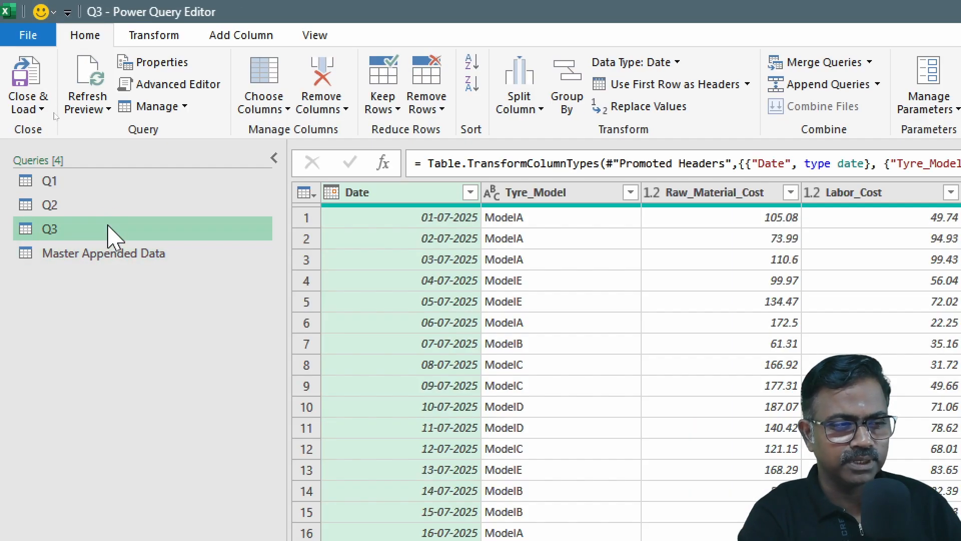
pyautogui.rightClick(113, 235)
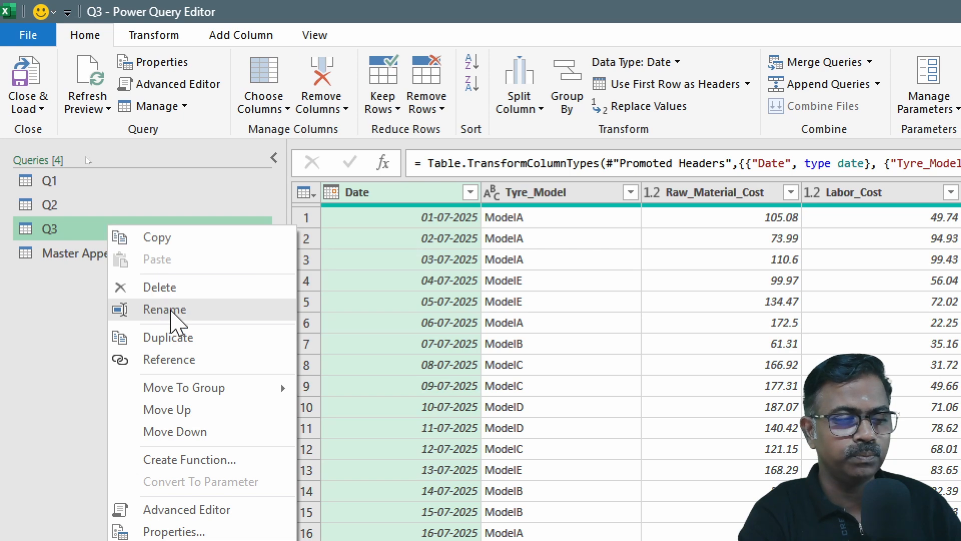
pyautogui.click(185, 340)
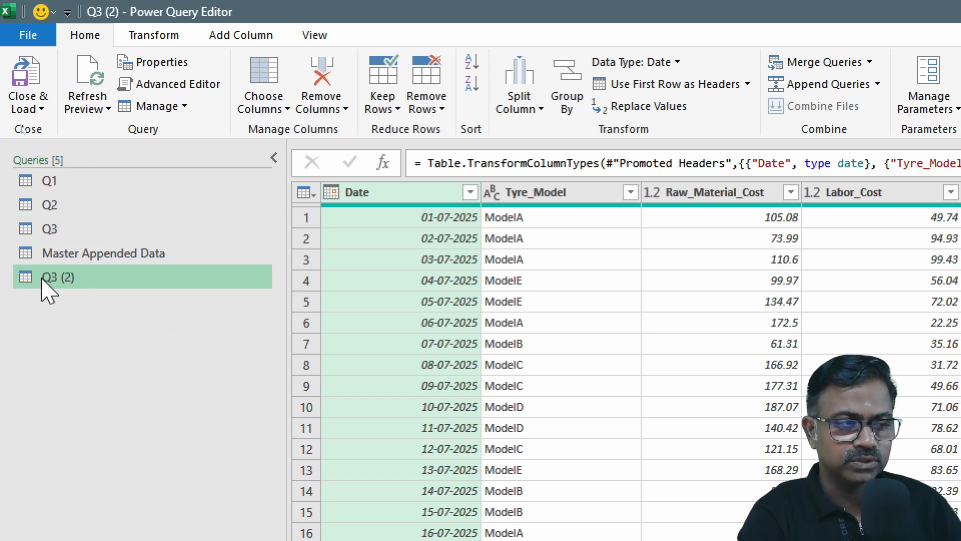
pyautogui.doubleClick(88, 280)
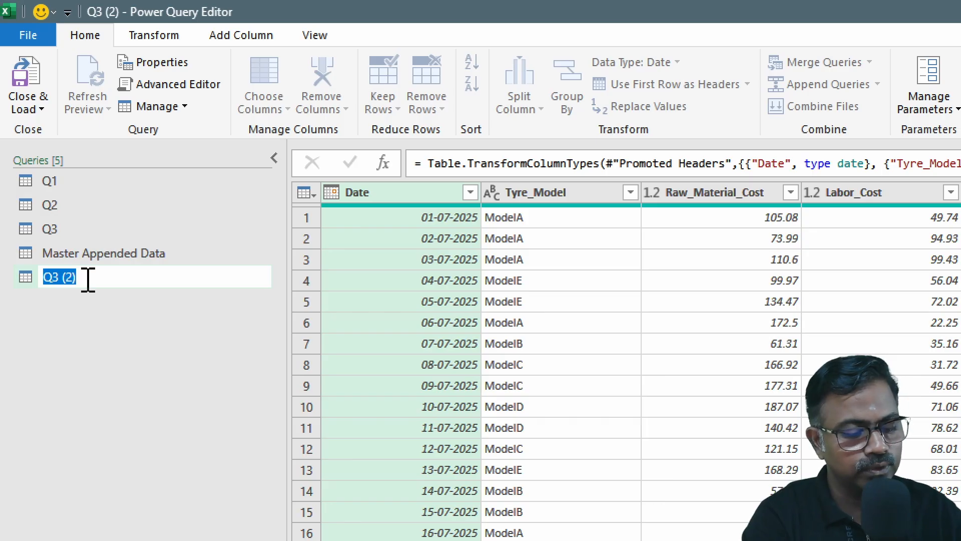
pyautogui.write('Q4')
pyautogui.press('Return')
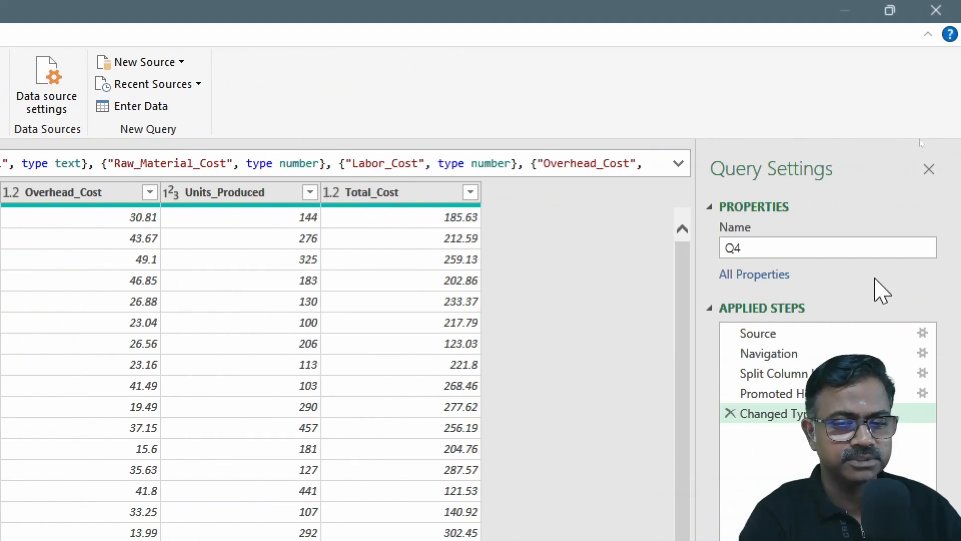
# Step: Point the Q4 query's Navigation step to the Q4 sheet of Appending Queries Dataset.xlsx and review its remaining applied steps
pyautogui.click(801, 353)
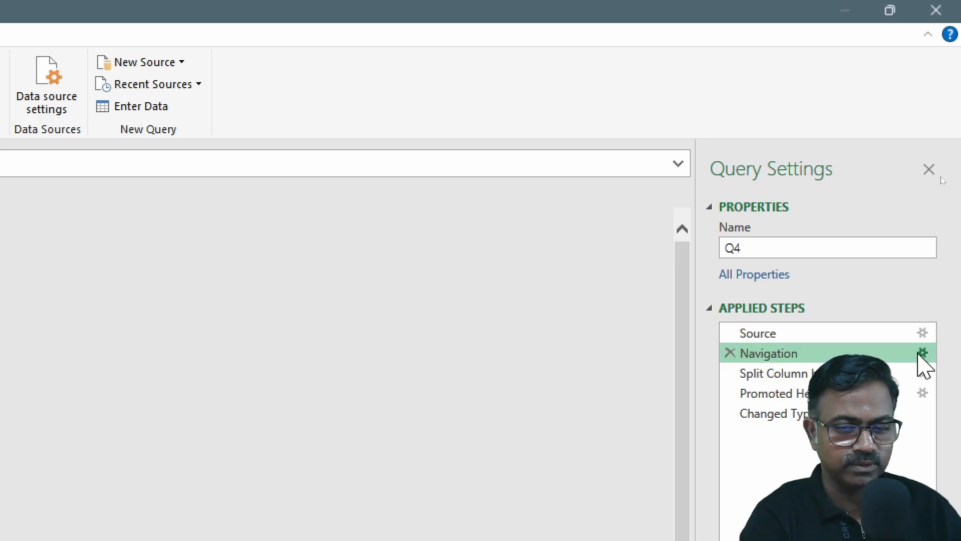
pyautogui.click(922, 354)
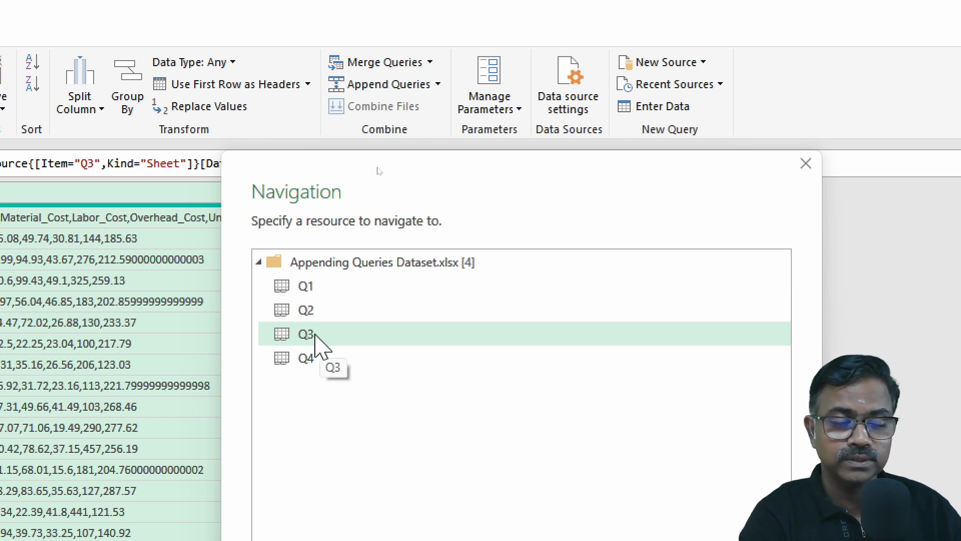
pyautogui.click(312, 366)
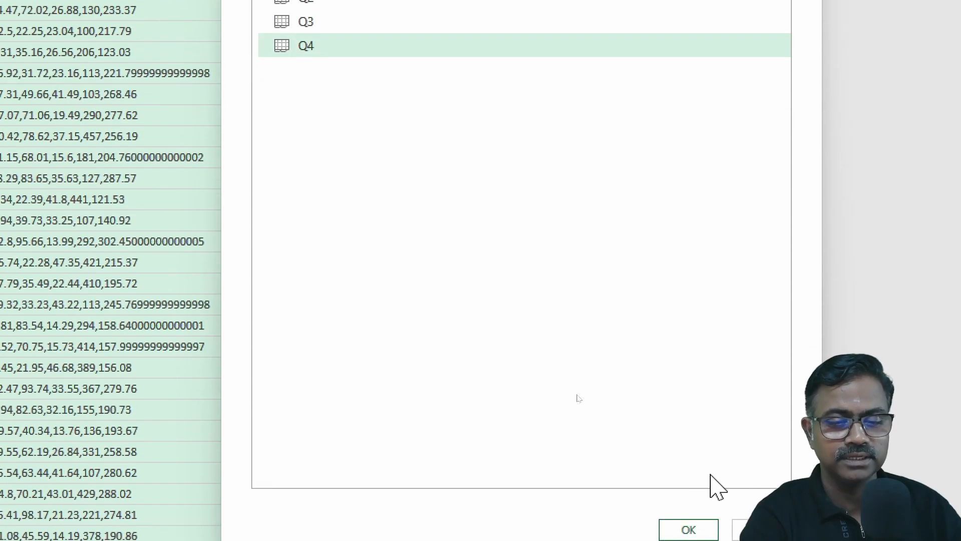
pyautogui.click(688, 529)
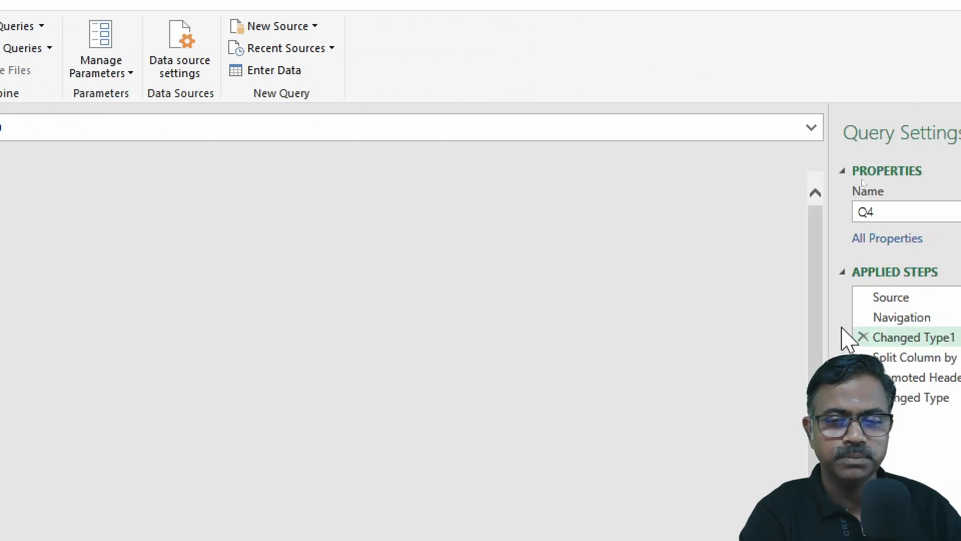
pyautogui.click(923, 381)
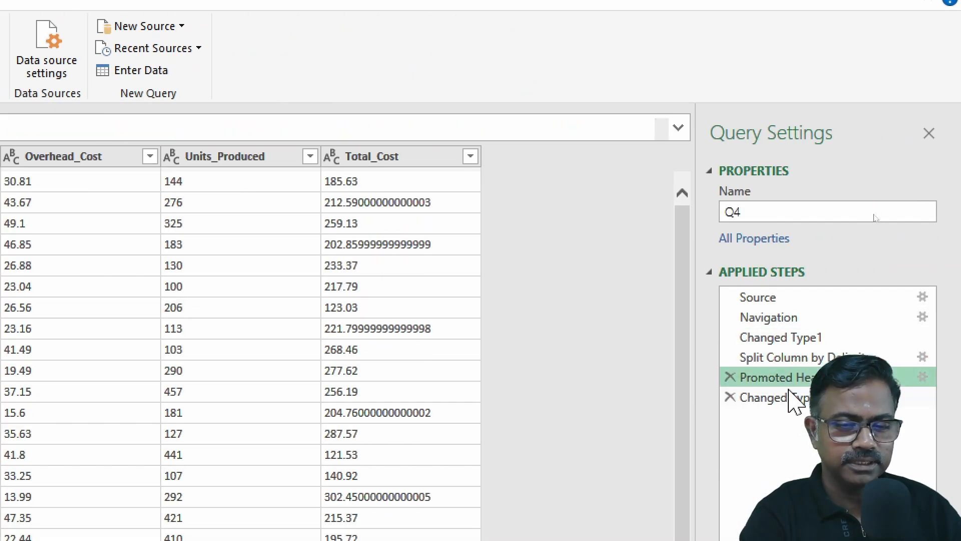
pyautogui.click(792, 399)
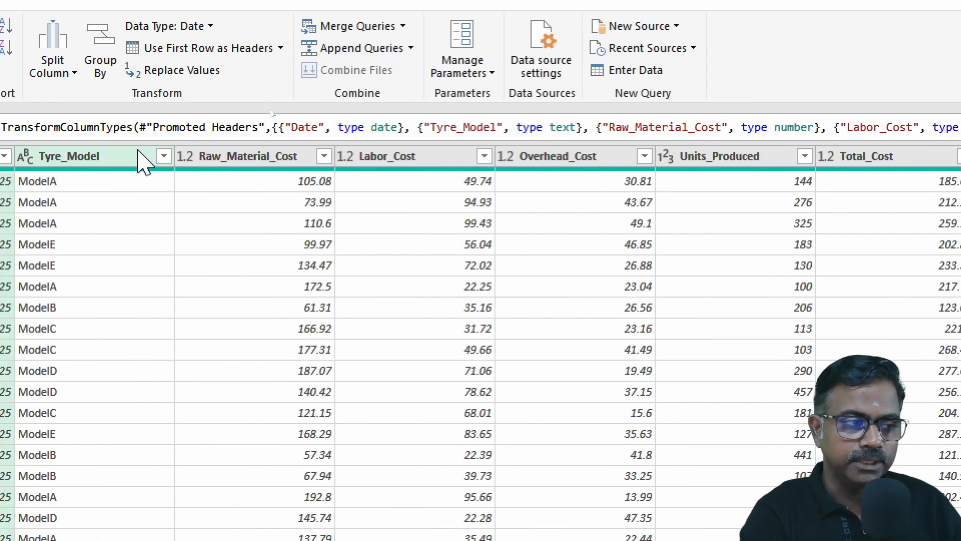
# Step: Add the Q4 table to the tables to append in the Source step of the Master Appended Data query
pyautogui.click(90, 222)
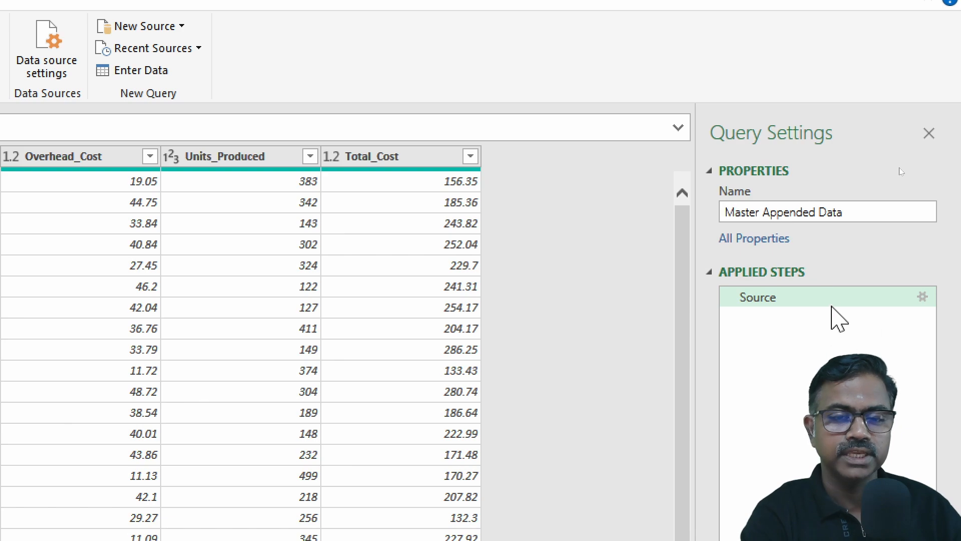
pyautogui.click(856, 298)
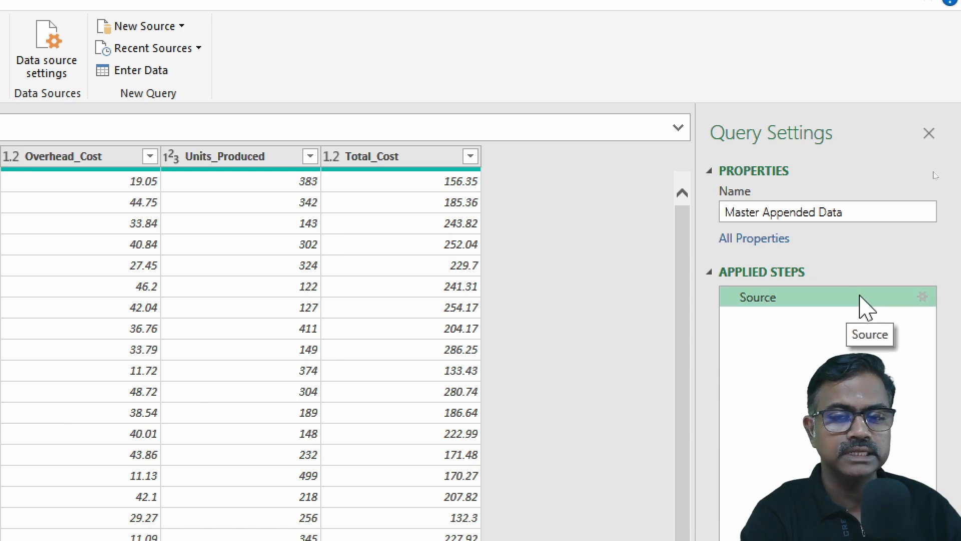
pyautogui.click(922, 297)
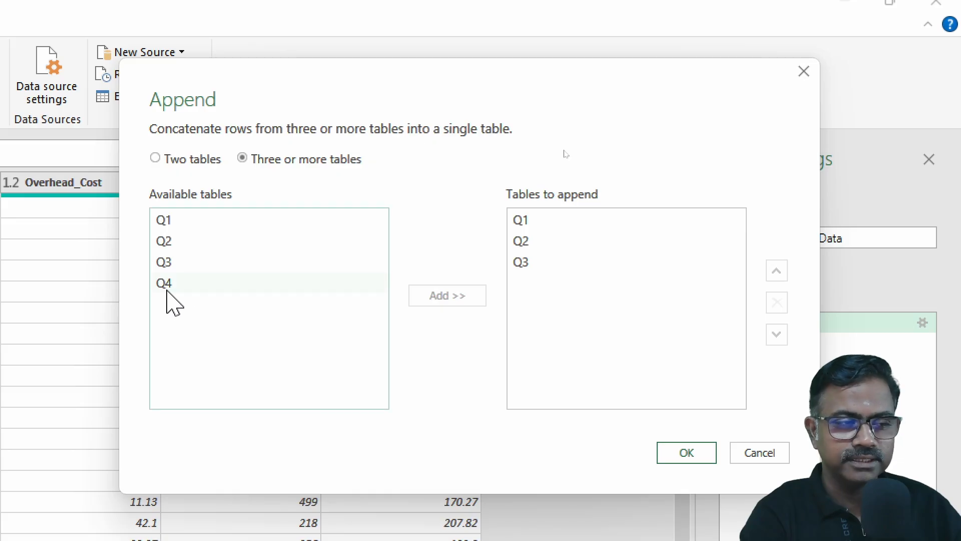
pyautogui.click(190, 292)
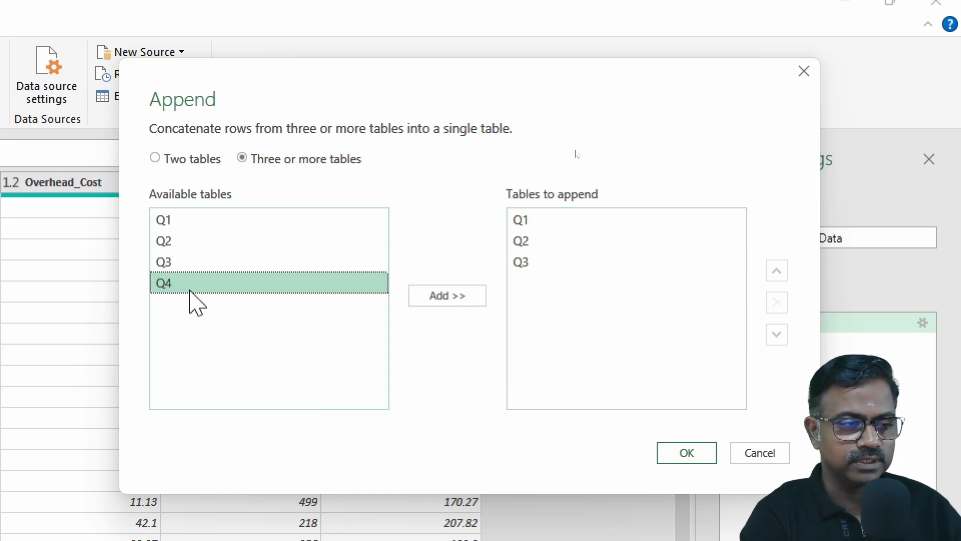
pyautogui.click(433, 298)
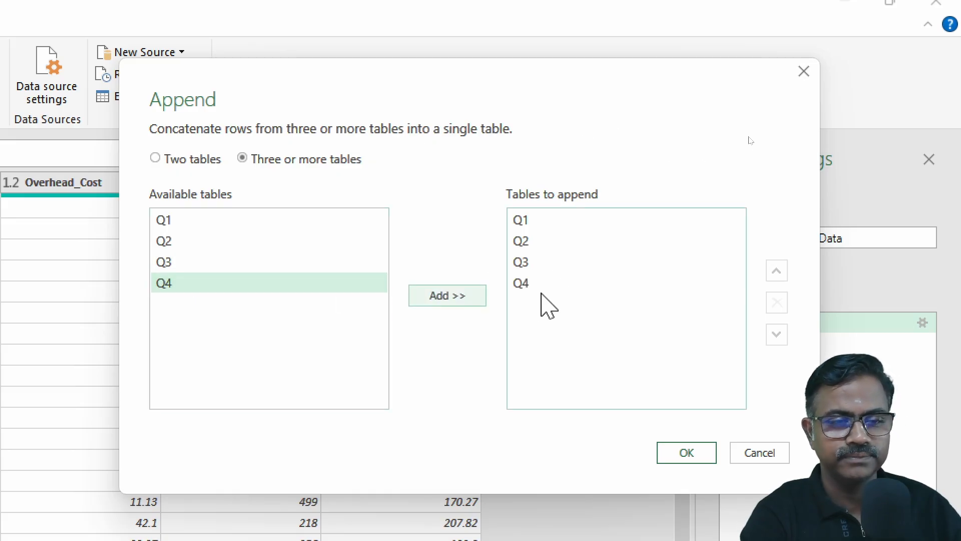
pyautogui.click(684, 455)
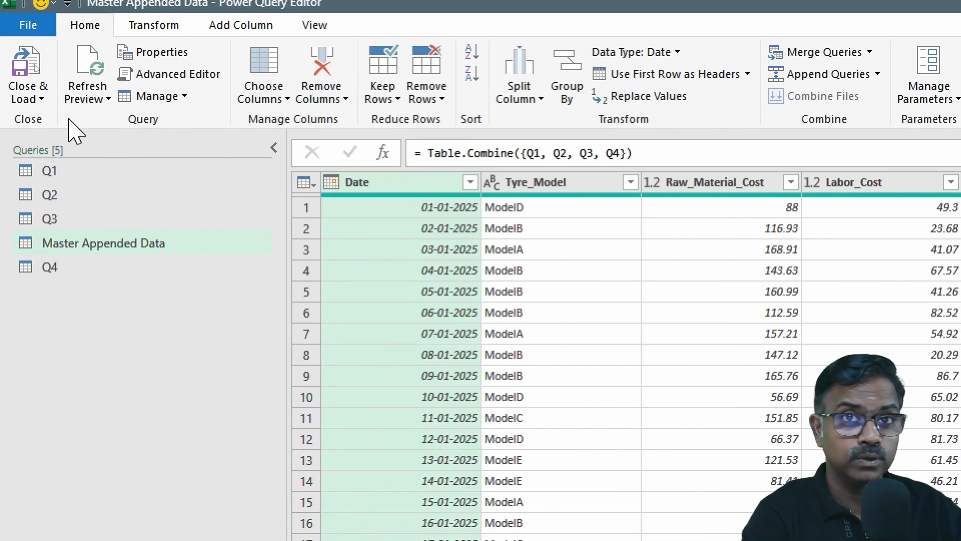
# Step: Close and load the queries back to the workbook, importing the new Q4 query with Only Create Connection
pyautogui.click(31, 99)
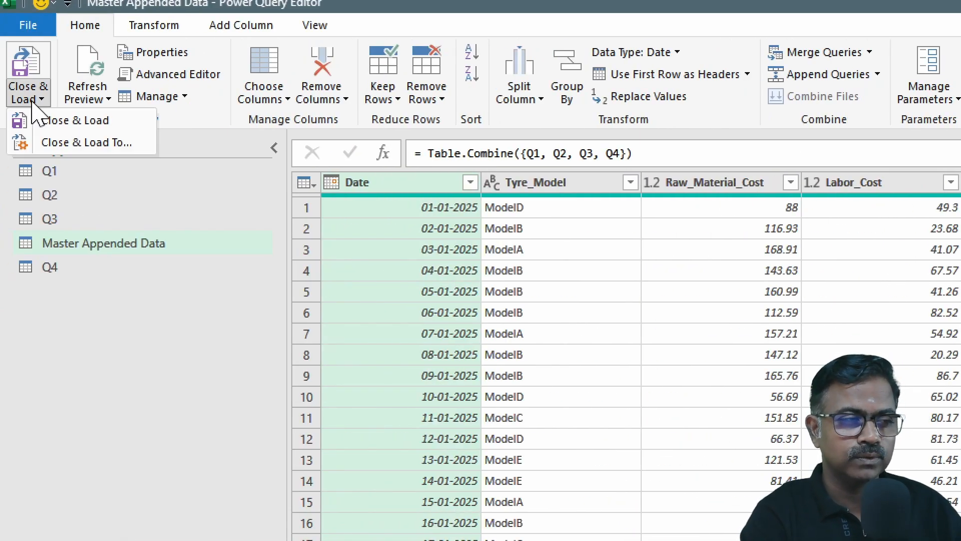
pyautogui.click(108, 148)
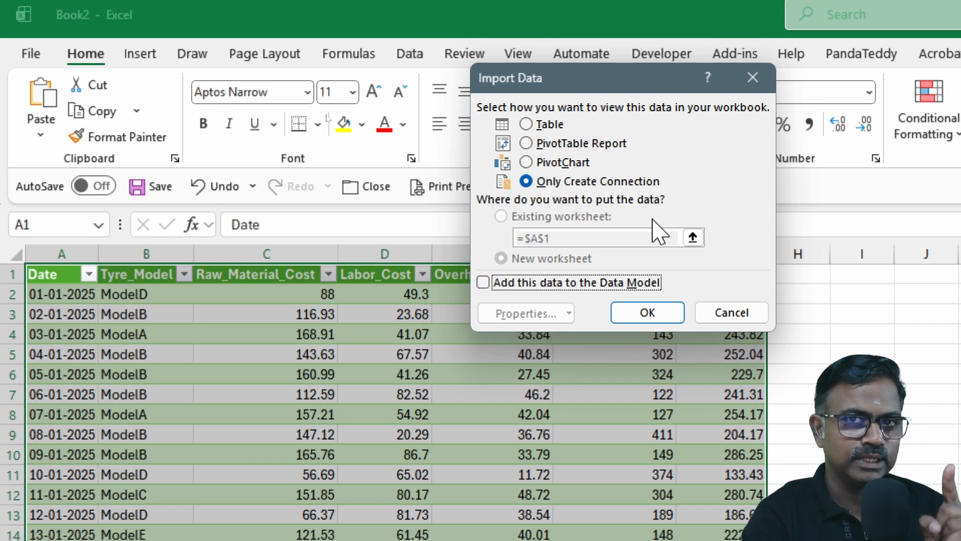
pyautogui.click(648, 314)
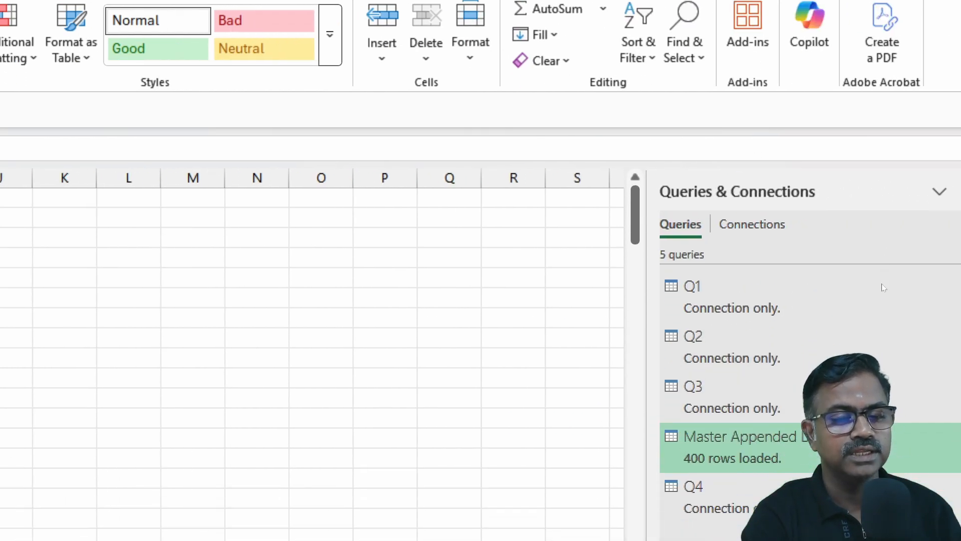
pyautogui.moveTo(706, 463)
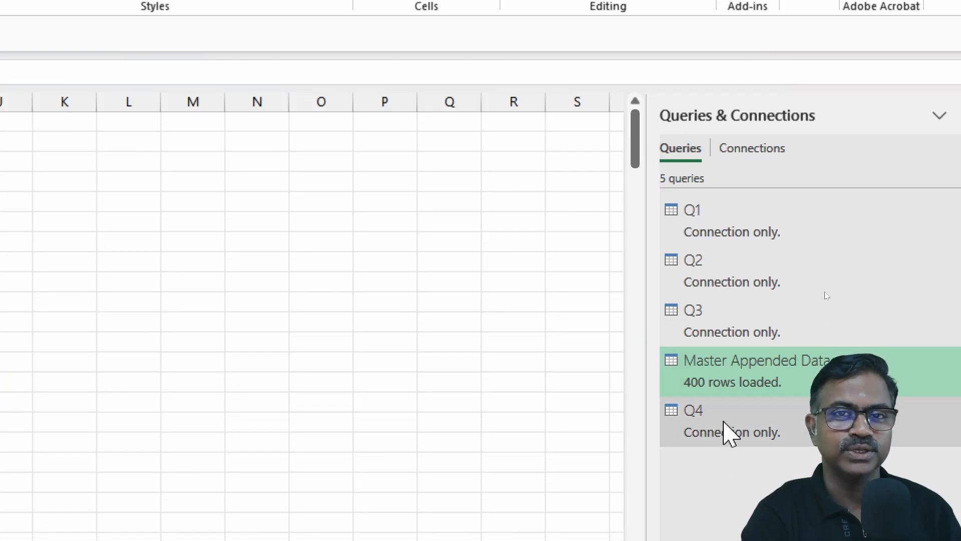
pyautogui.moveTo(733, 391)
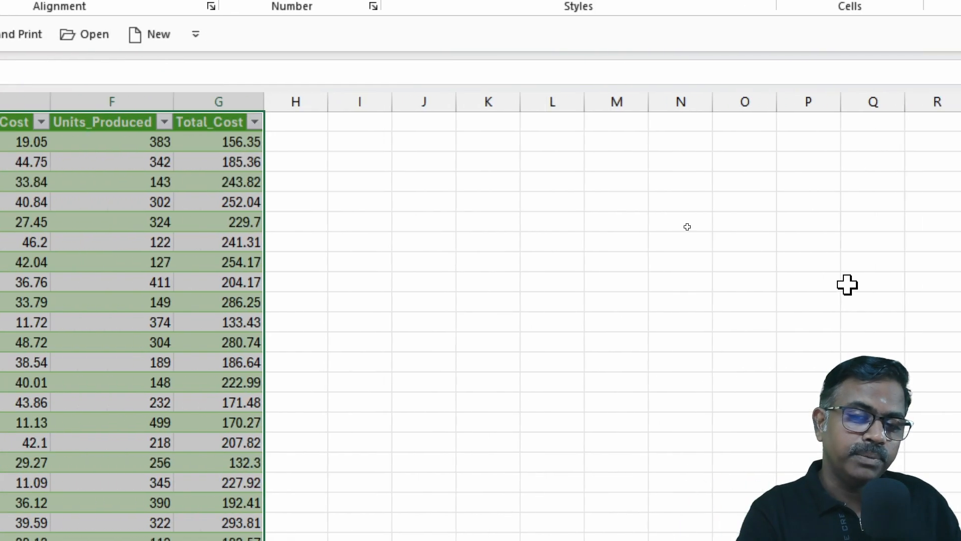
pyautogui.moveTo(846, 343)
pyautogui.moveTo(833, 273)
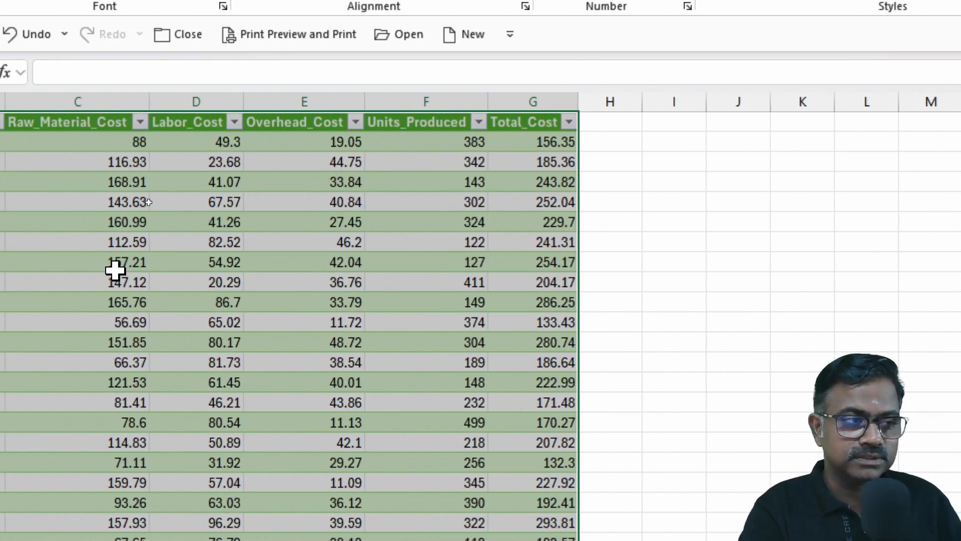
pyautogui.moveTo(122, 180); pyautogui.dragTo(636, 441)
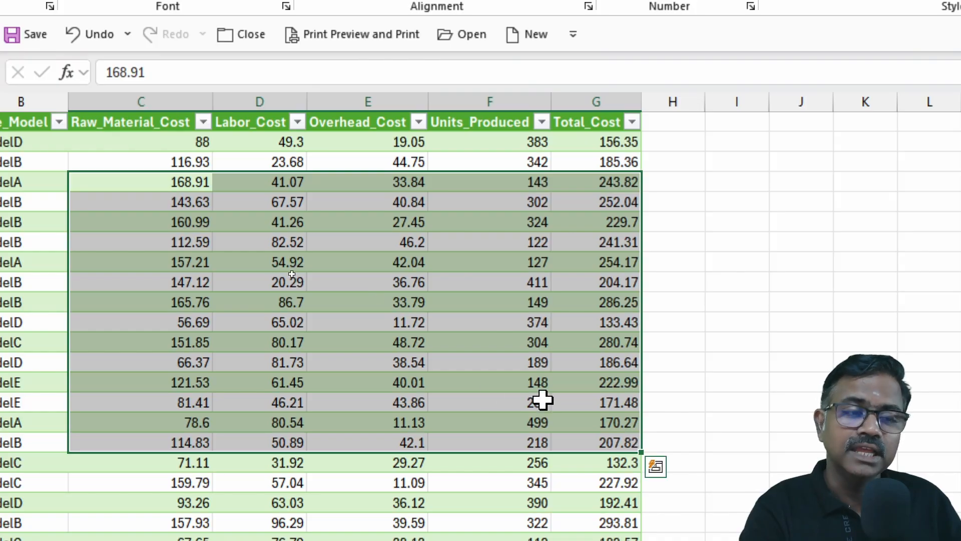